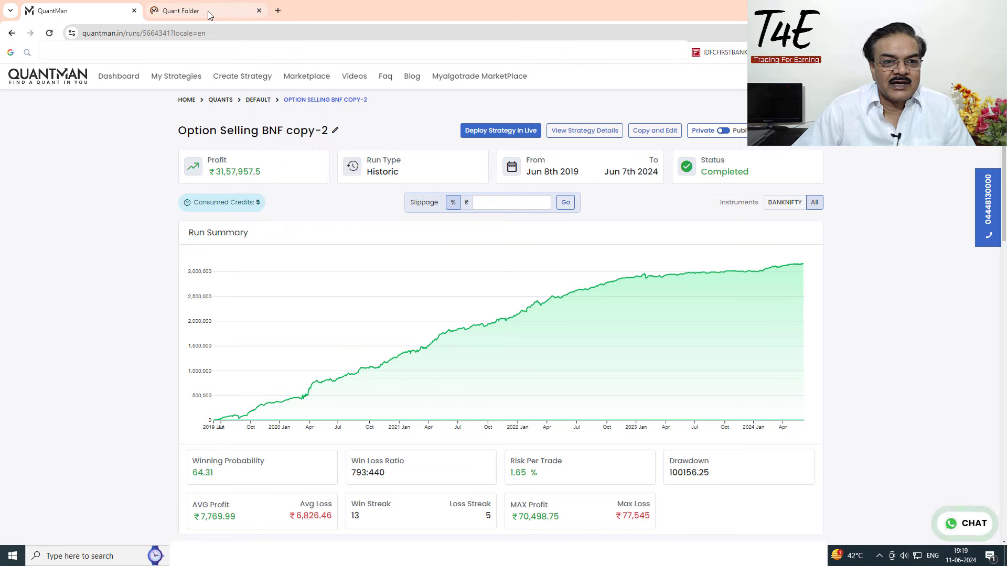
Open the Option Selling BNF backtest from the Default folder and compare it with the Option Selling BNF copy-2 results.
click(207, 11)
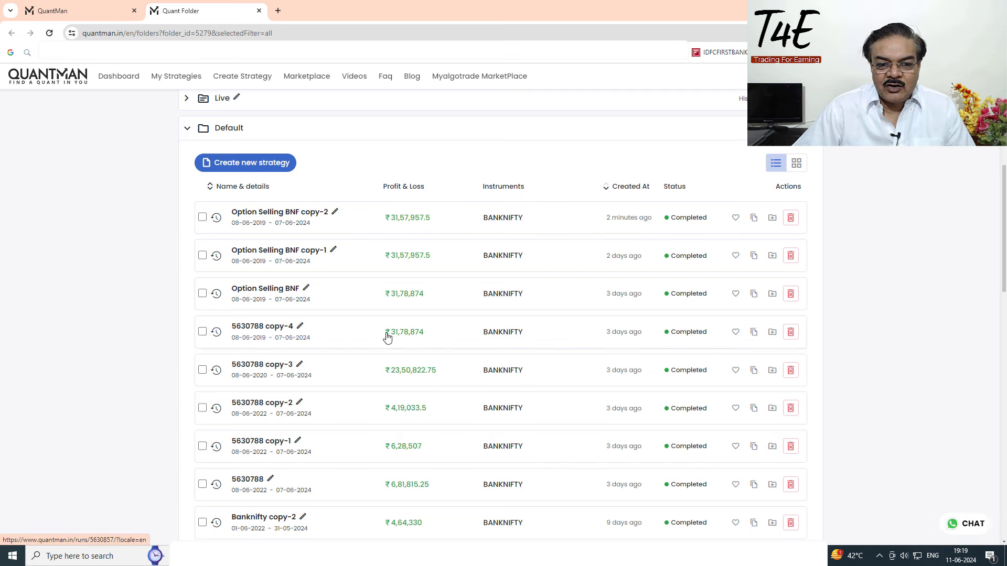
click(257, 289)
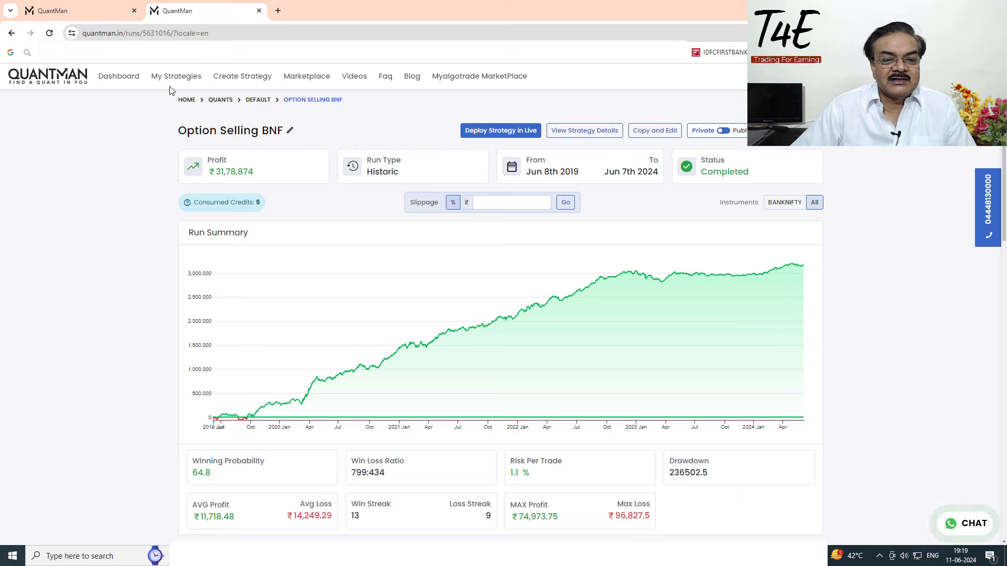
click(105, 11)
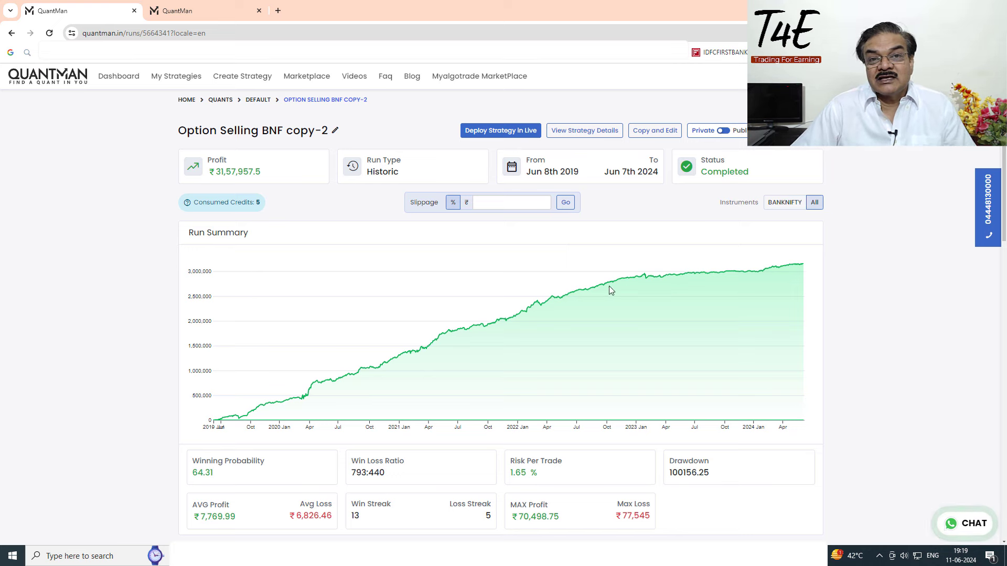
mouse_move(595, 274)
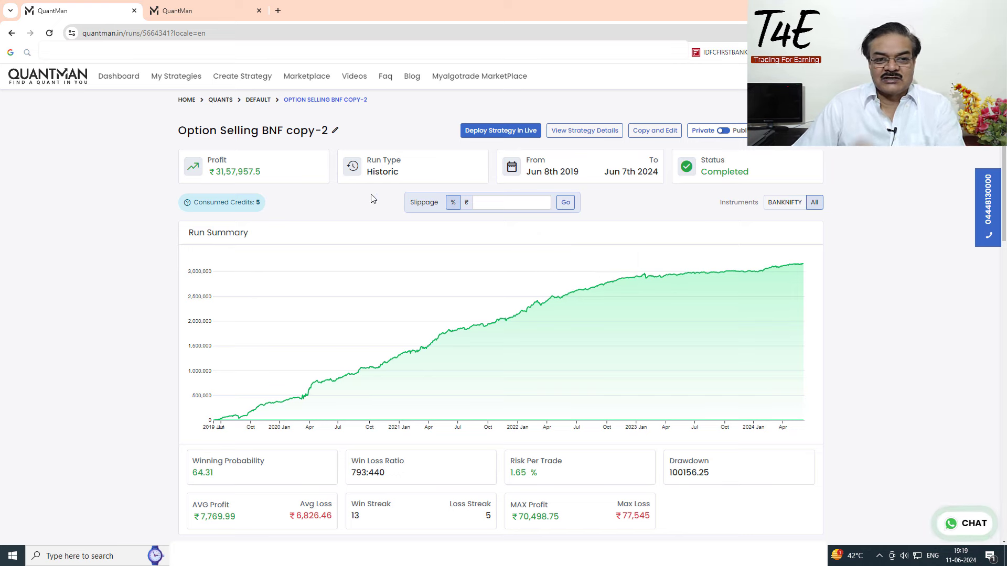
Apply 0.5% slippage to the Option Selling BNF backtest.
click(186, 20)
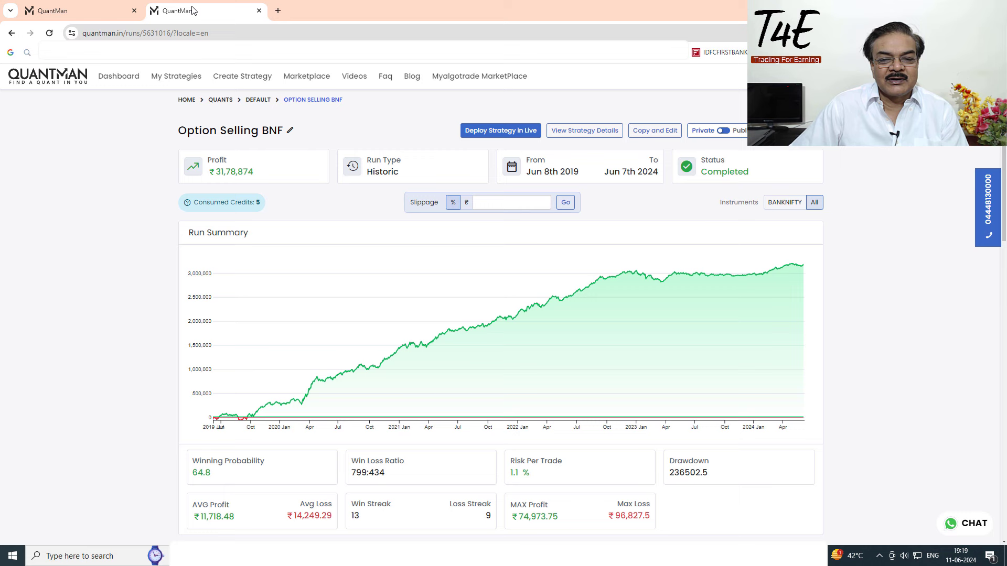
click(507, 201)
text(0.5)
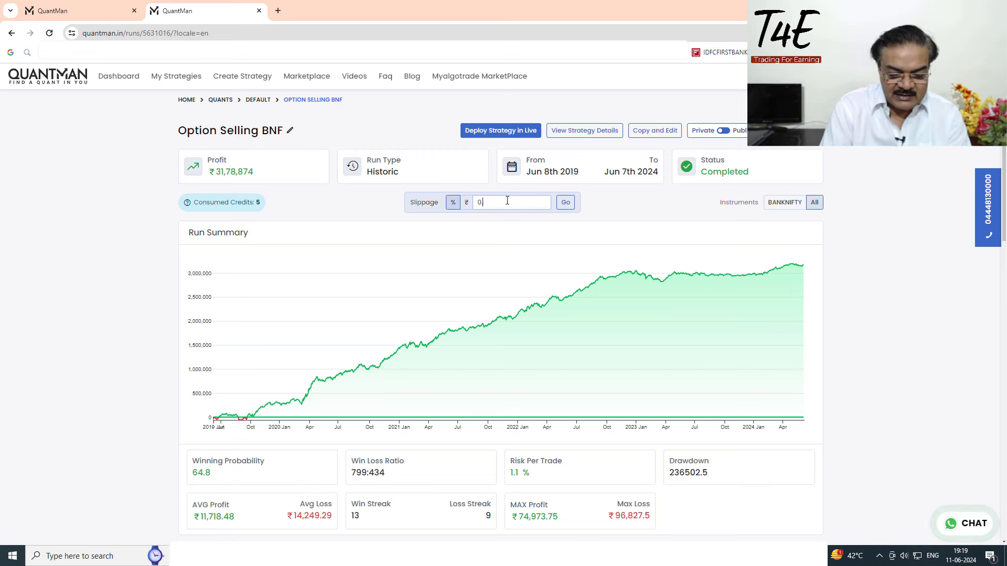
click(565, 202)
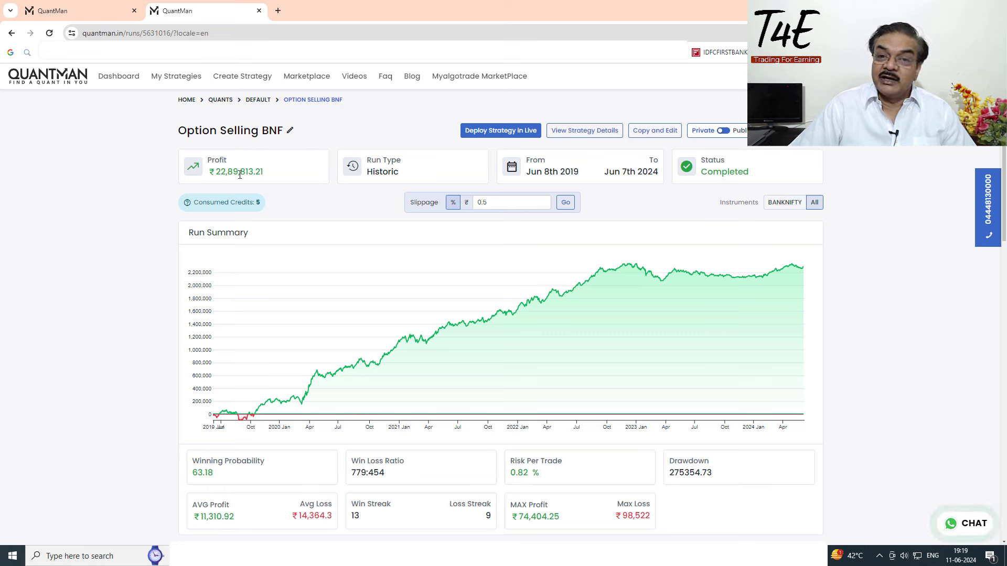
Apply 0.5% slippage to the Option Selling BNF copy-2 backtest and compare its results with Option Selling BNF.
click(89, 18)
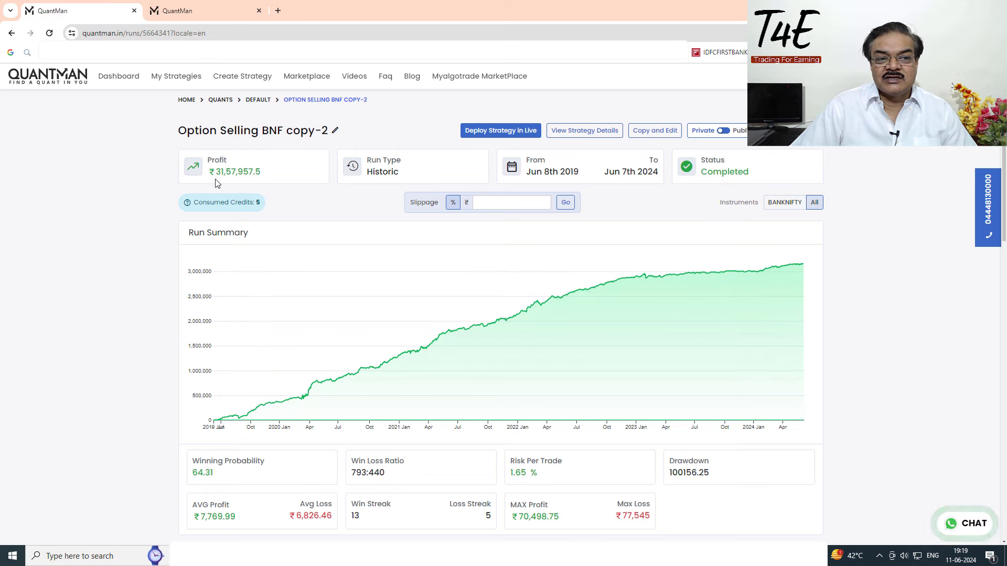
click(488, 203)
text(0)
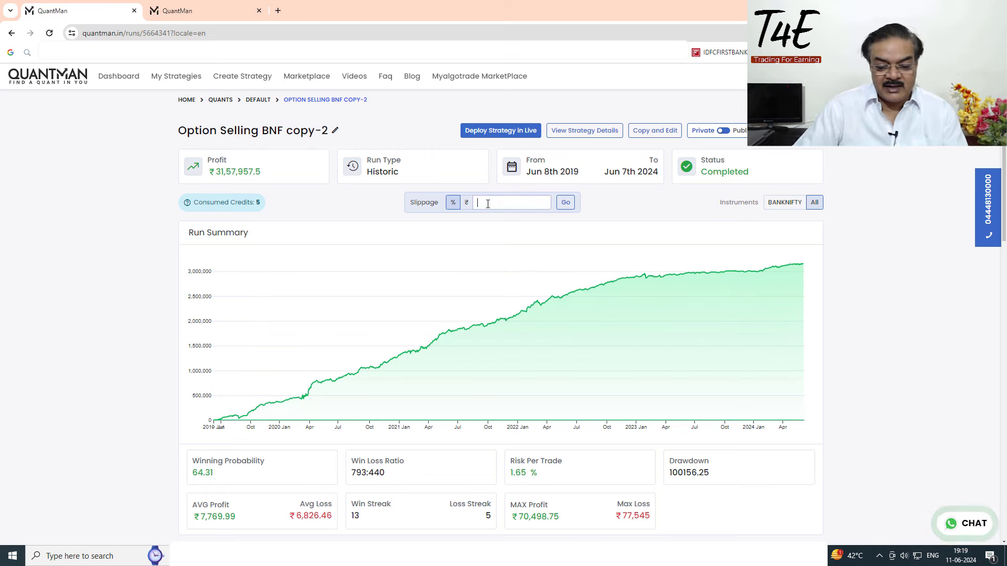
text(.5)
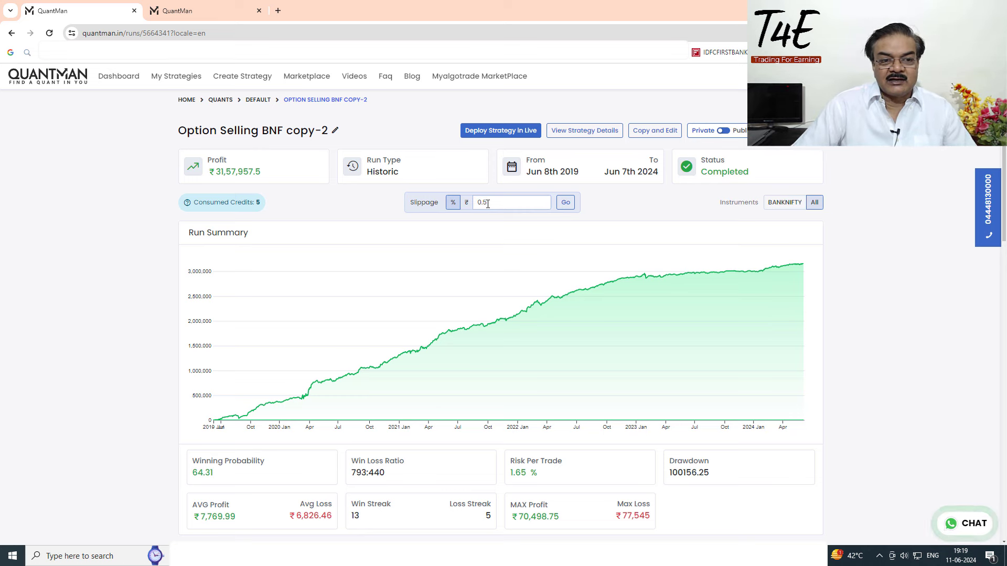
click(565, 203)
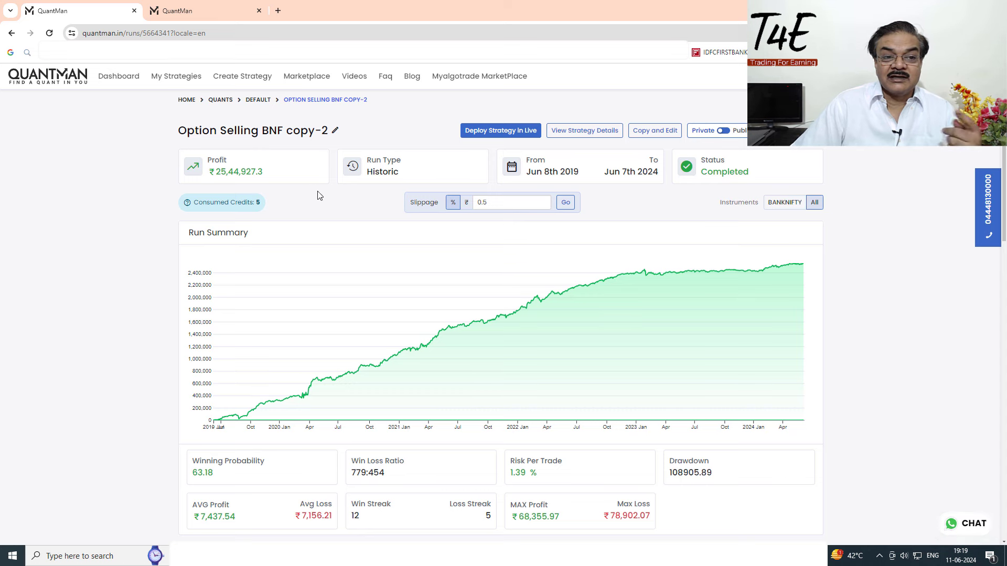
click(224, 17)
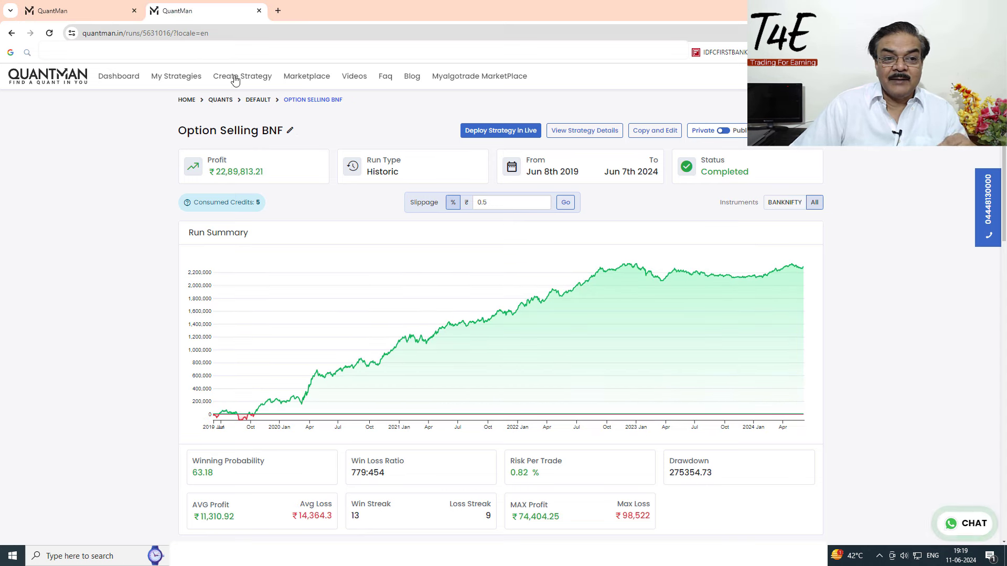
click(99, 10)
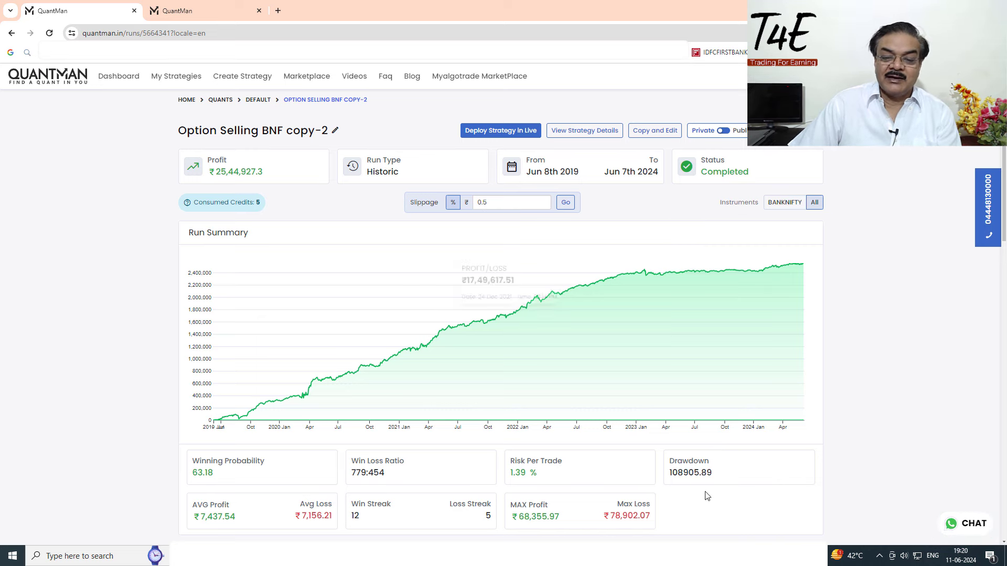
Switch to the blank Excel workbook and enter the label "Investment" in cell C2.
key(alt+Tab)
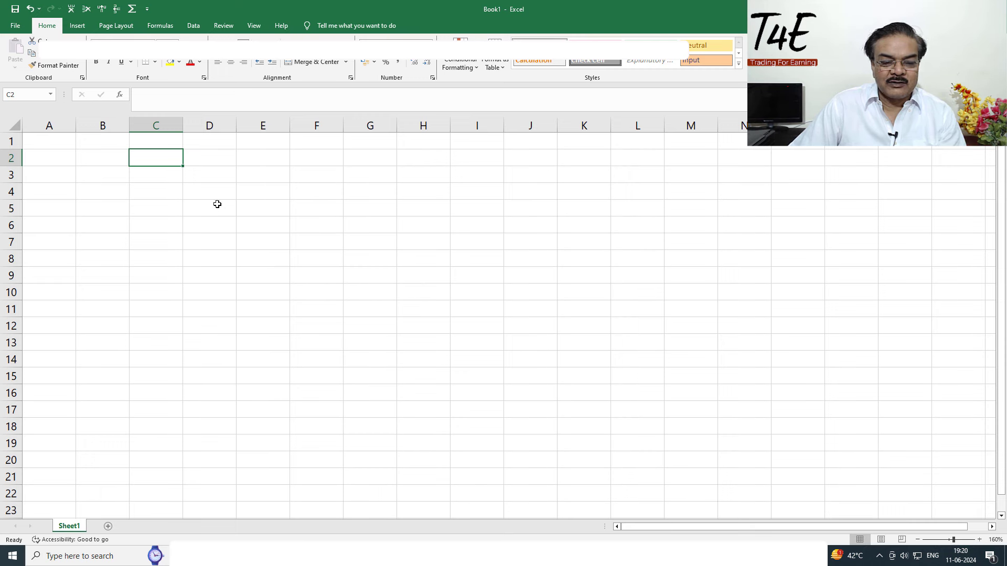
text(Inves)
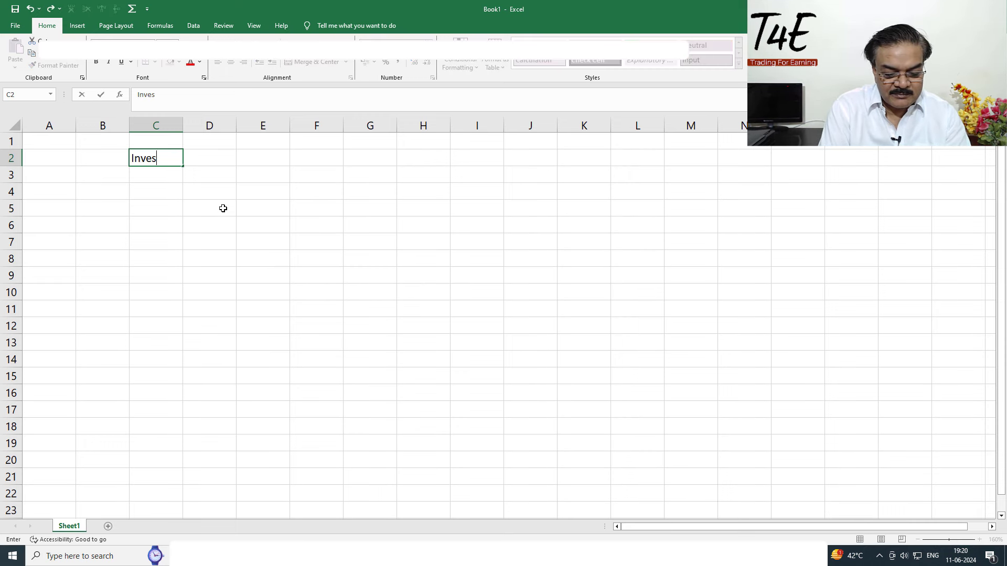
text(t)
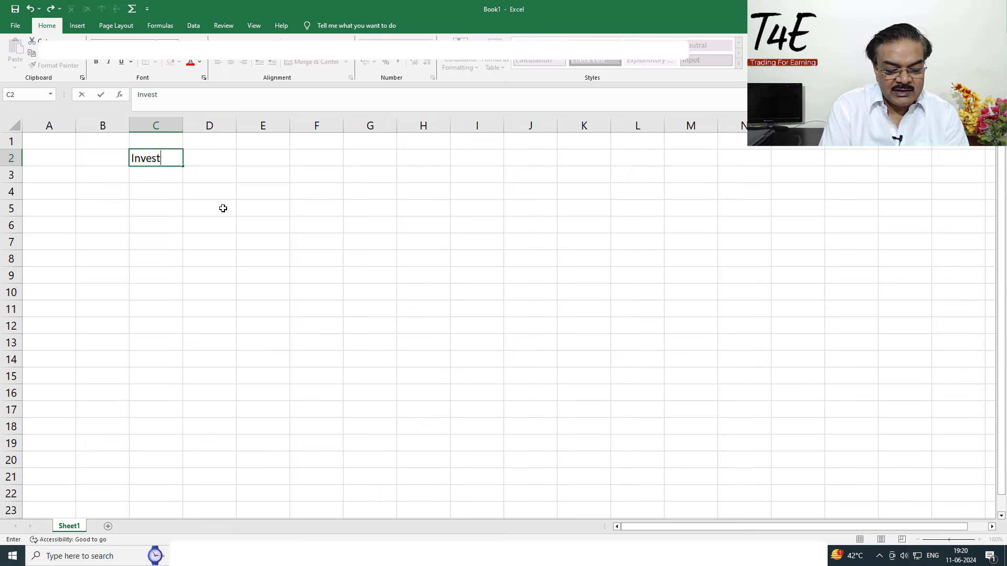
text(ement)
key(Return)
Enter the investment amount 550000 in cell E2.
key(Up)
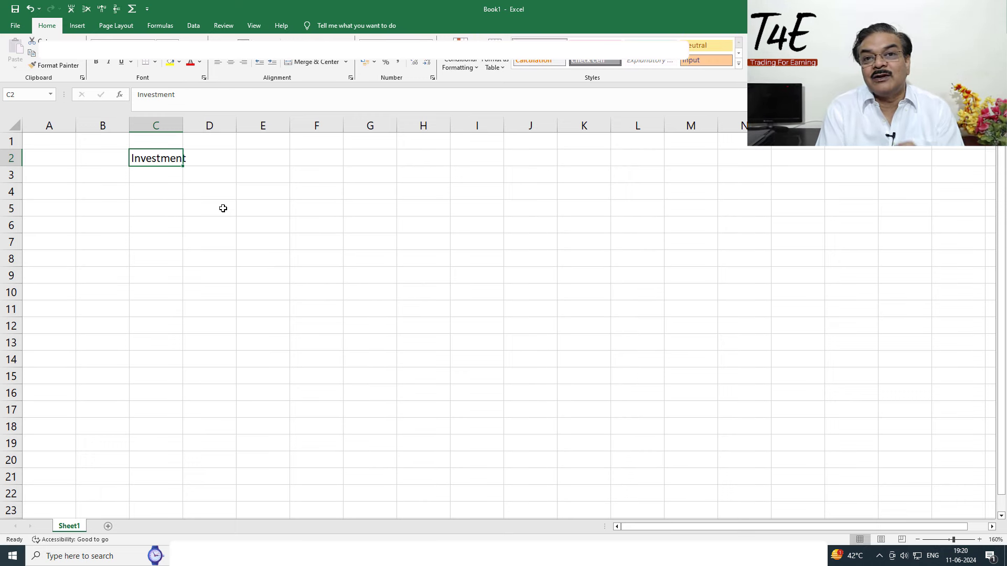
key(Right)
key(Right)
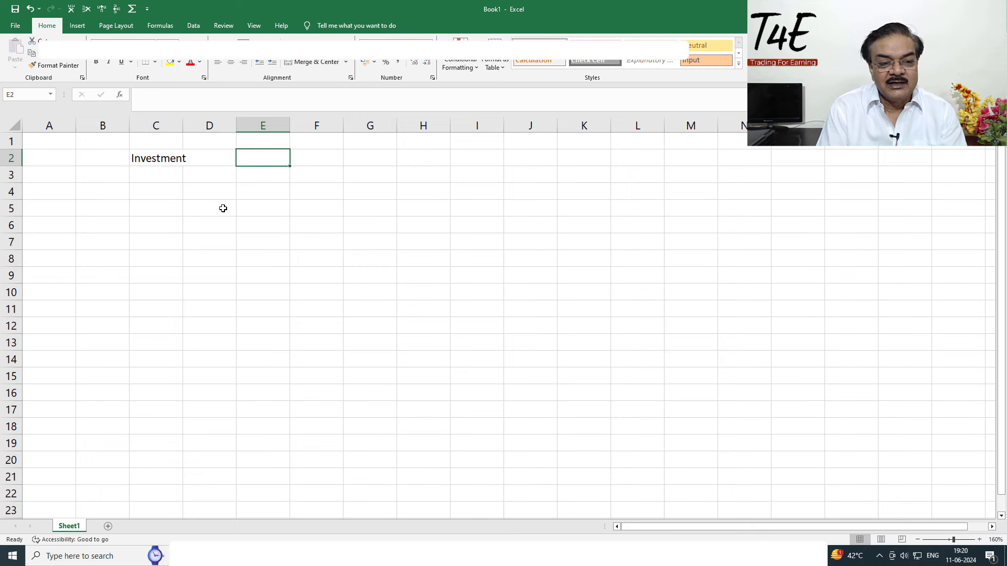
key(Left)
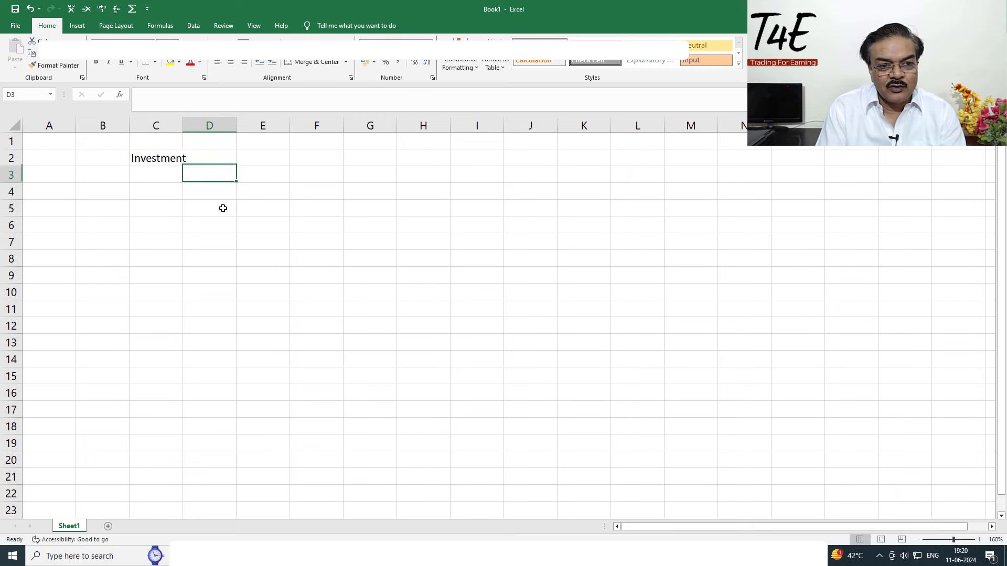
key(Right)
text(55)
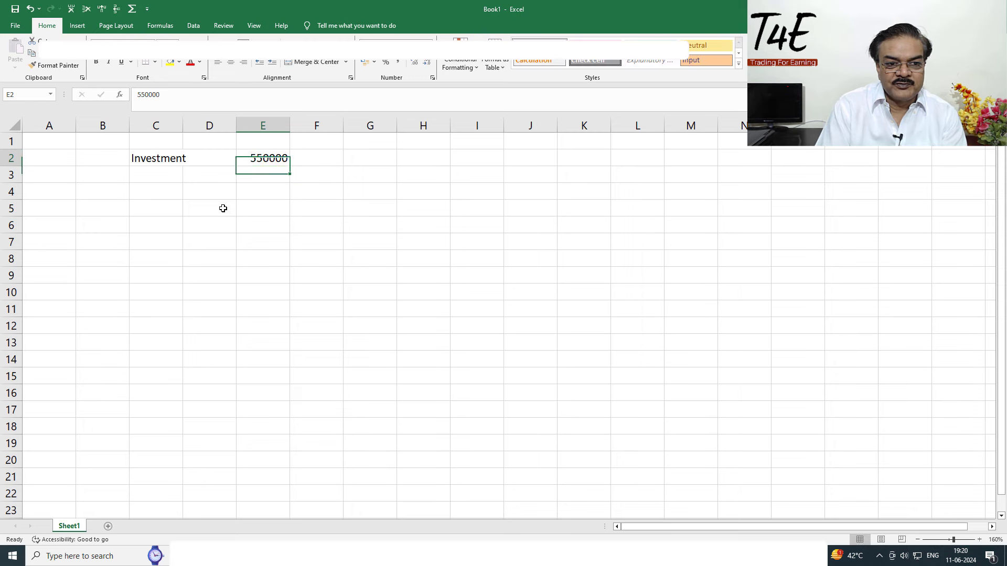
Format the range C1:O20 with comma-separated numbers and no decimal places.
click(170, 143)
drag(169, 143, 800, 462)
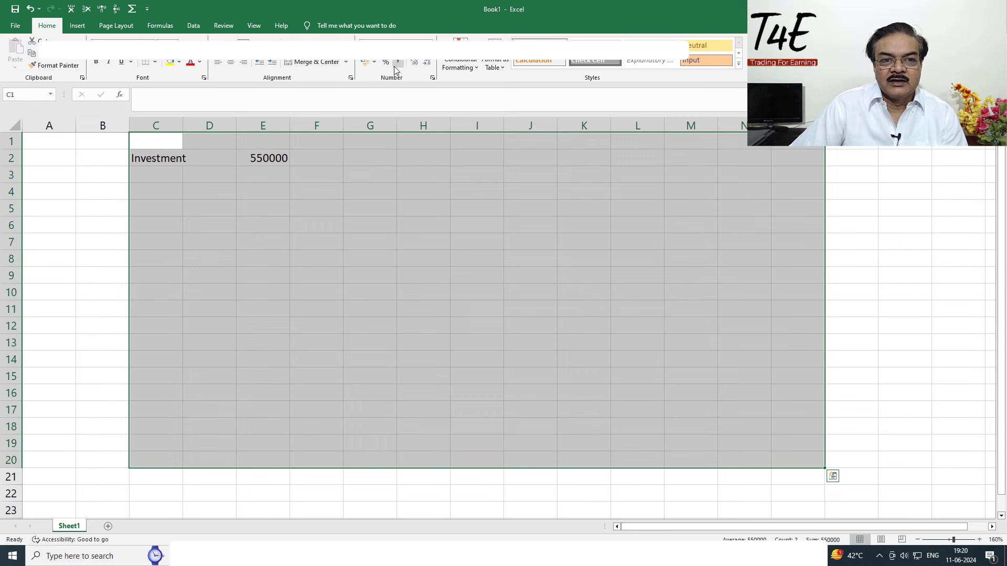
click(396, 67)
click(427, 62)
click(426, 63)
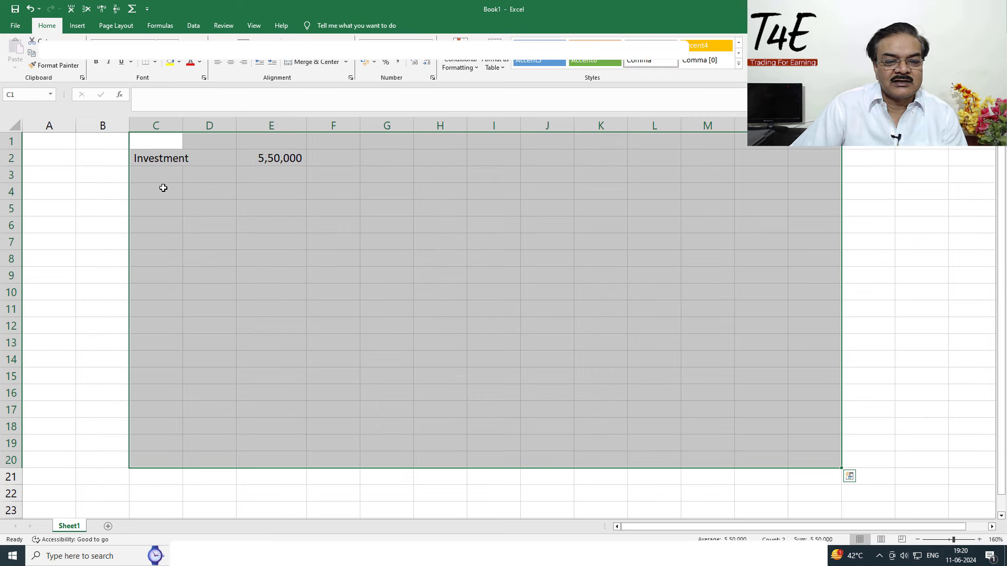
Enter the label "Profit" in cell C4.
click(163, 187)
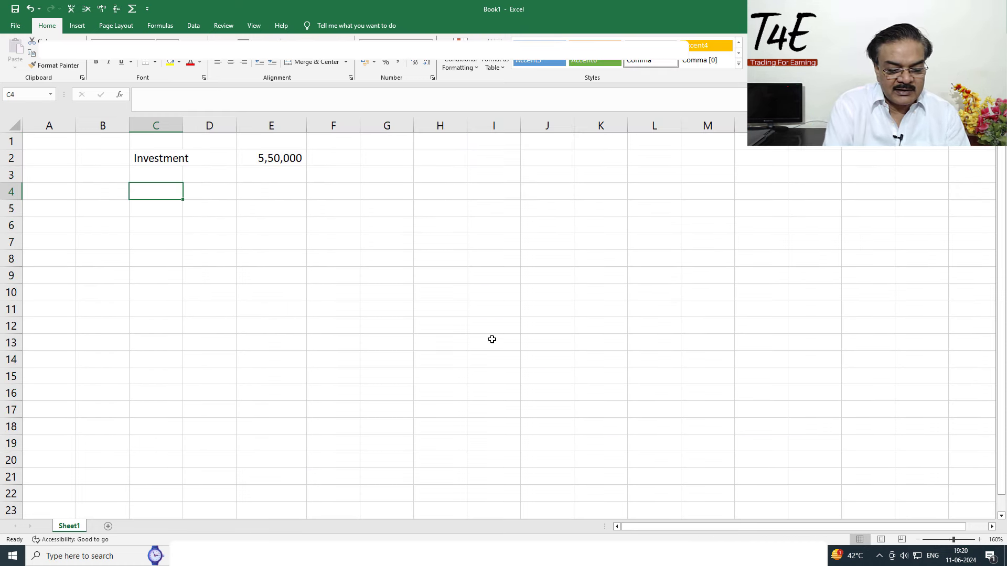
text(Profit)
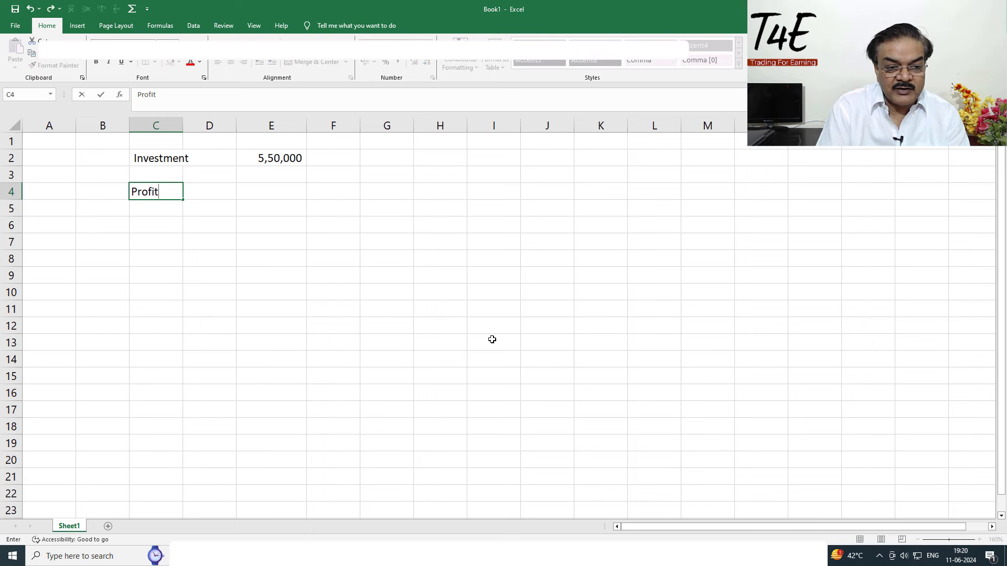
key(Return)
Look up the copy-2 backtest's profit in QuantMan and enter 2544927 in cell E4 of the Excel sheet.
key(Up)
key(Right)
key(Right)
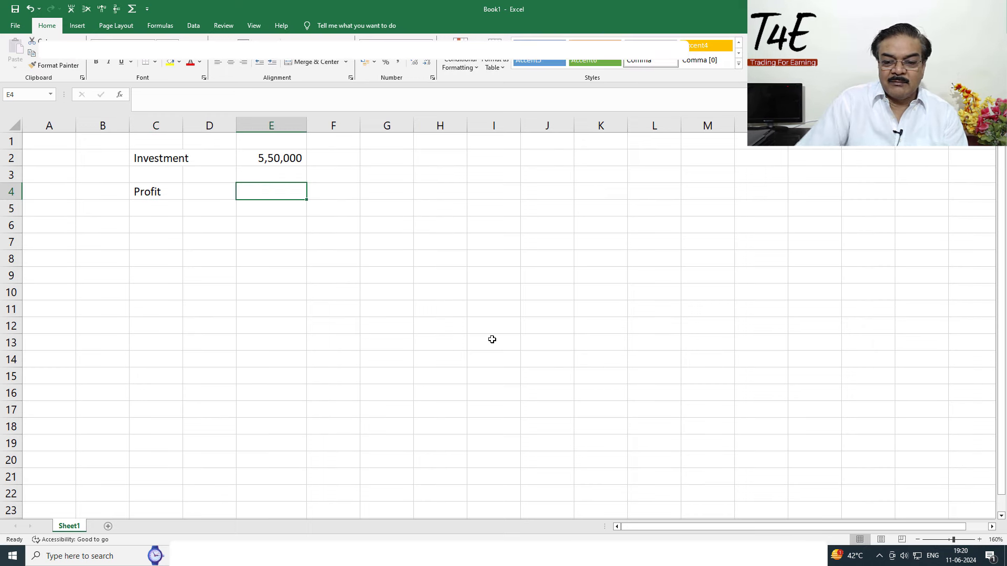
key(alt+Tab)
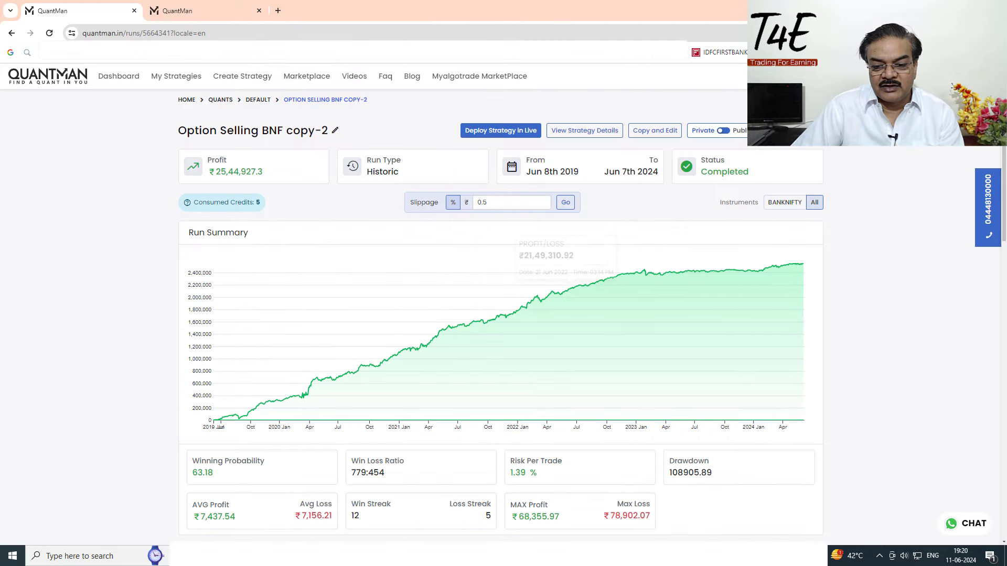
key(alt+Tab)
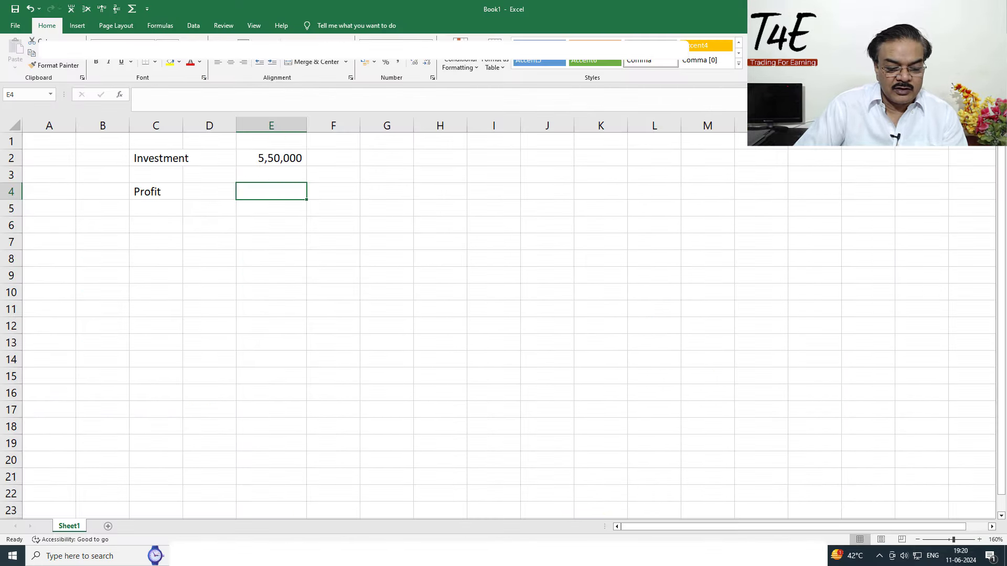
text(2)
text(5,44,92)
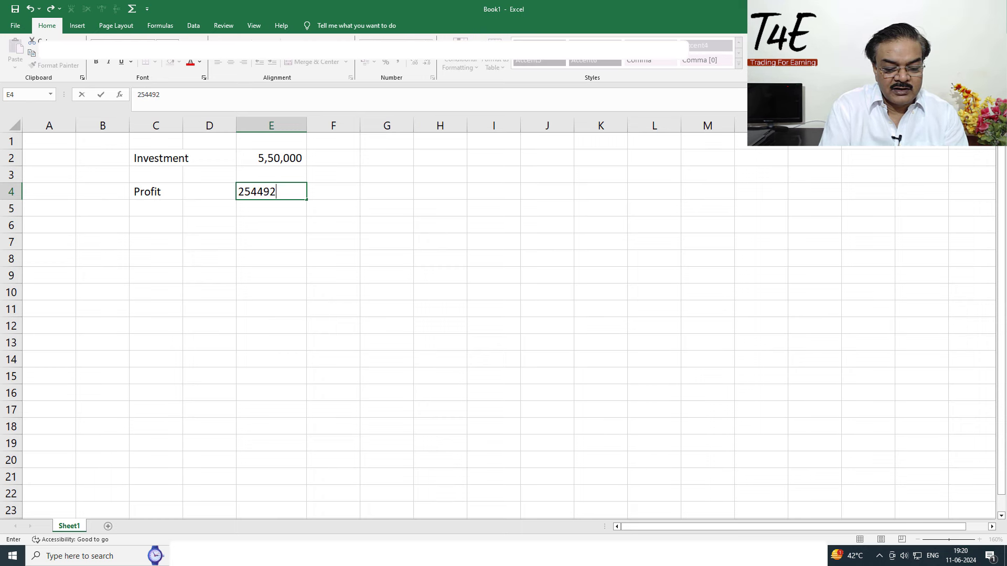
text(7)
key(Return)
Enter the label "Brokerage" in cell I2.
key(Up)
key(Right)
key(Right)
key(Right)
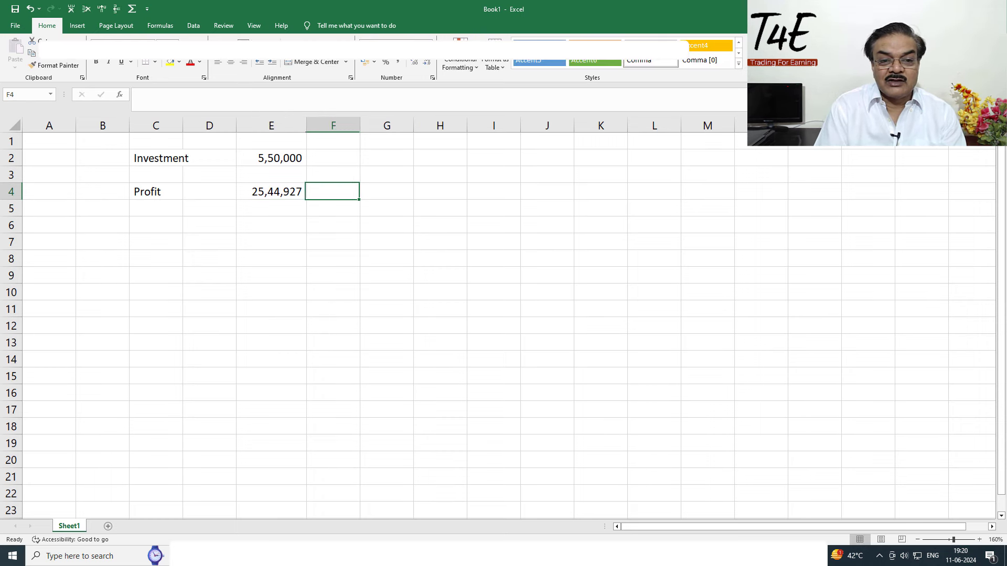
key(Right)
key(Up)
key(Up)
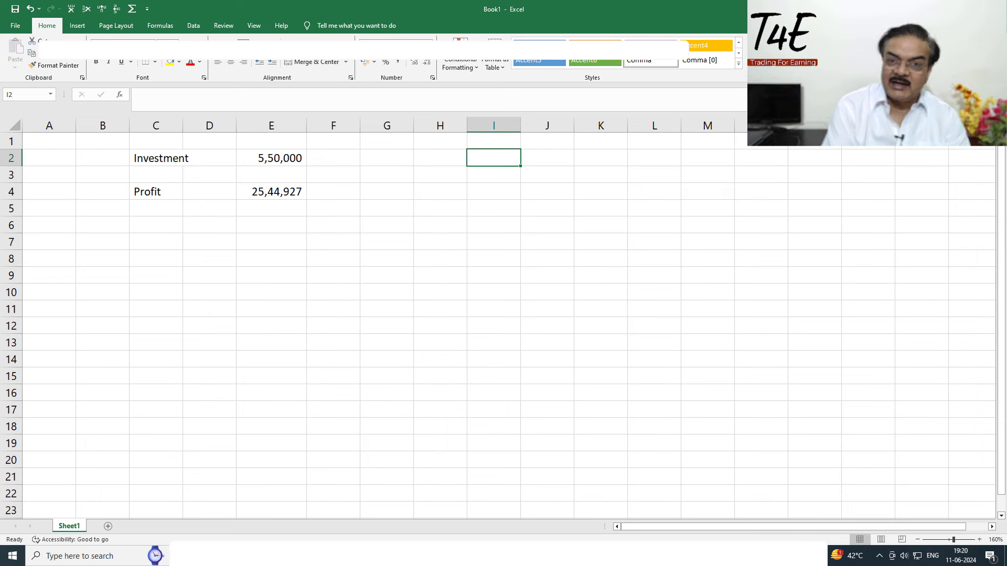
text(Brokerage)
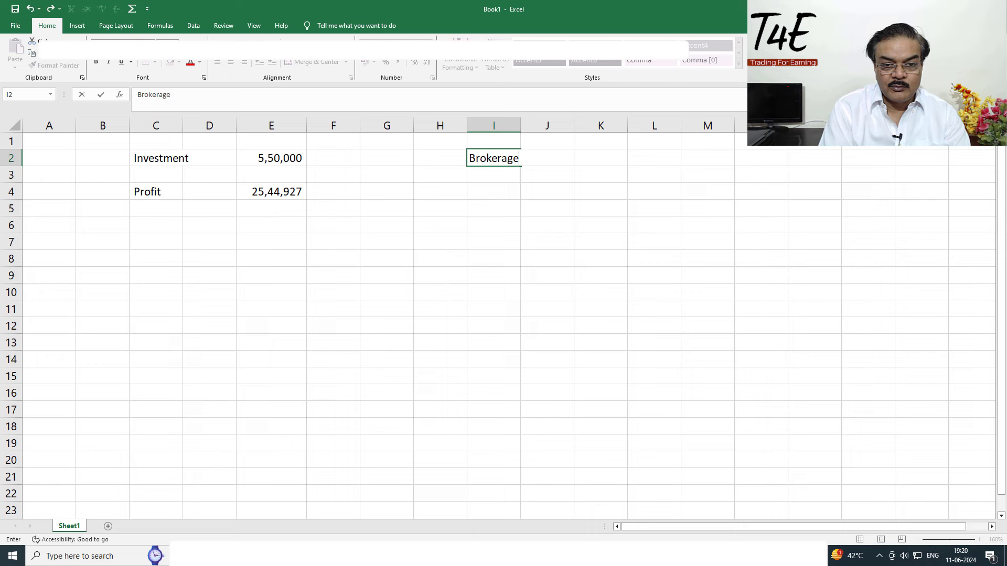
key(Return)
Look up the number of transactions in the copy-2 backtest in QuantMan and enter 1233 in cell K2 of the Excel sheet.
key(Up)
key(Right)
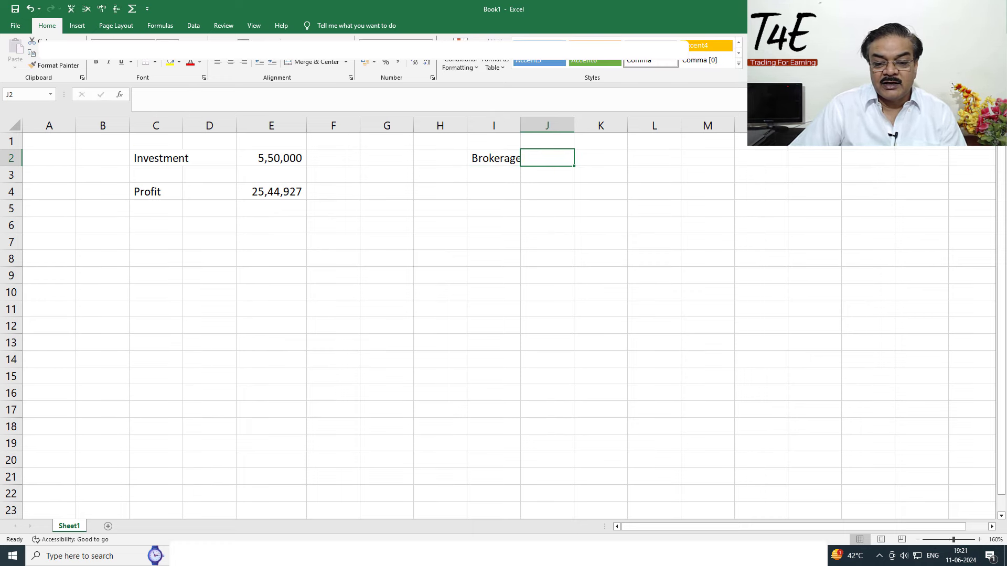
key(alt+Tab)
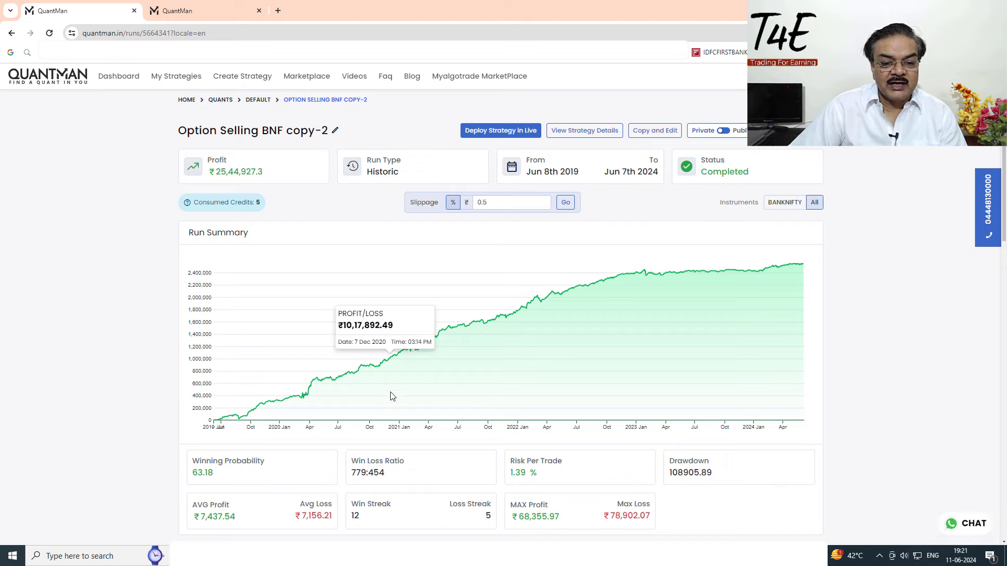
scroll(836, 352, down, 11)
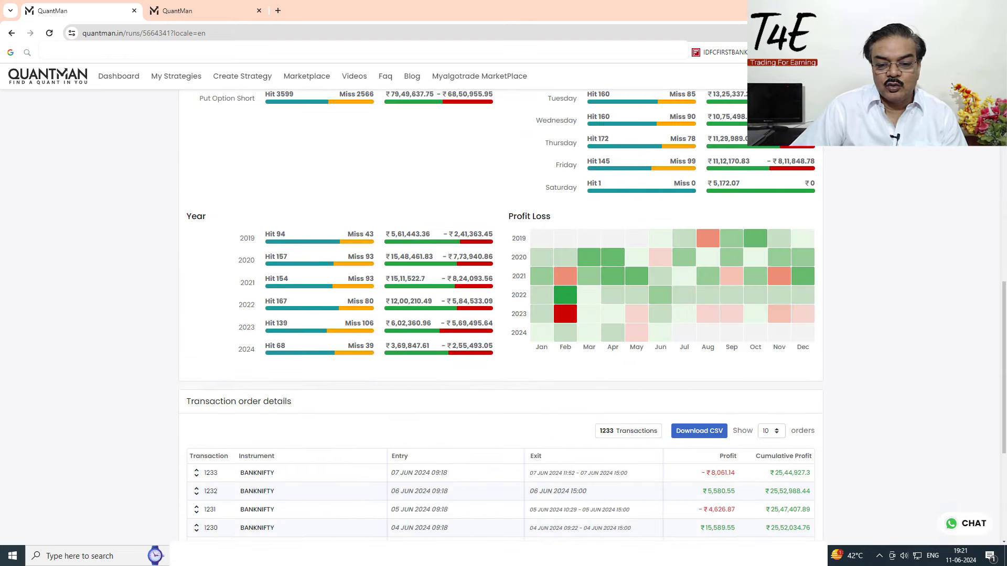
key(alt+Tab)
click(587, 158)
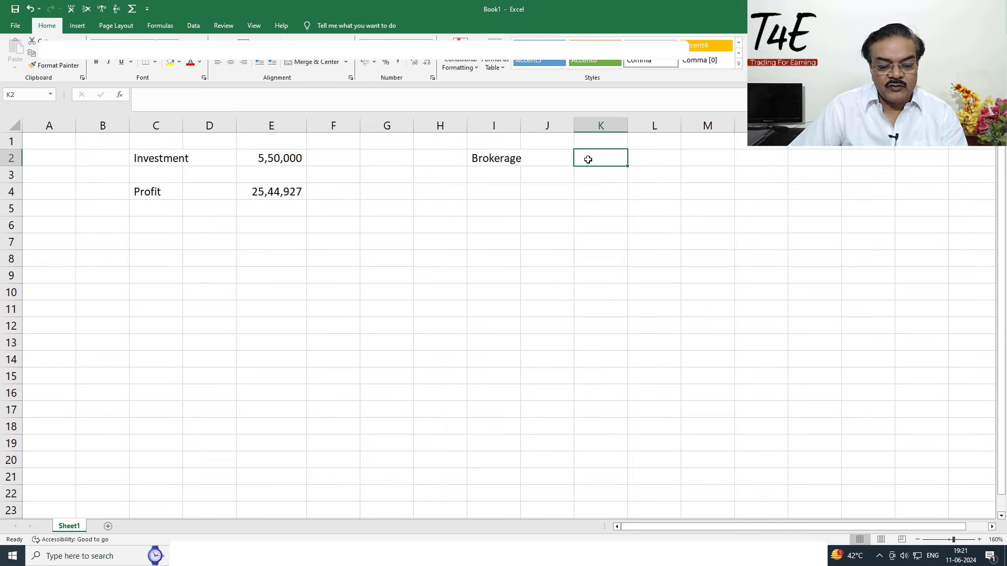
text(1233)
key(Tab)
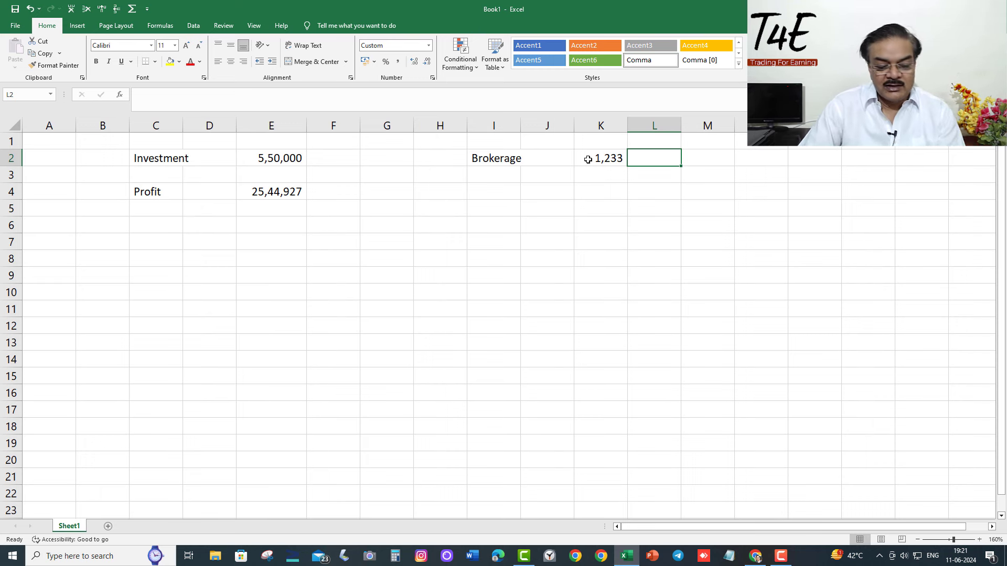
Enter 200 as the brokerage per transaction in cell L2 and calculate the total brokerage in M2 with =K2*L2.
text(200)
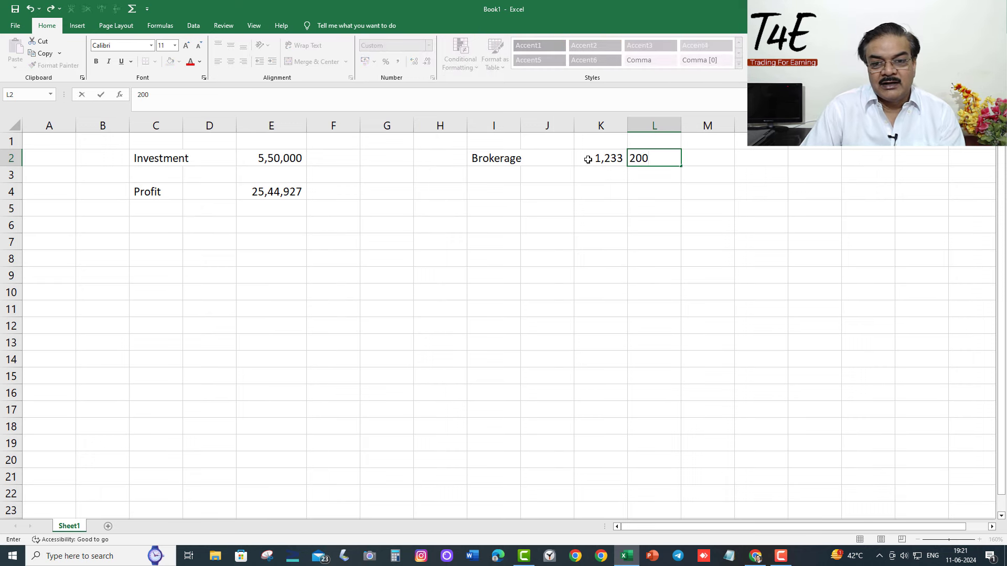
key(Tab)
text(=)
key(Left)
key(Left)
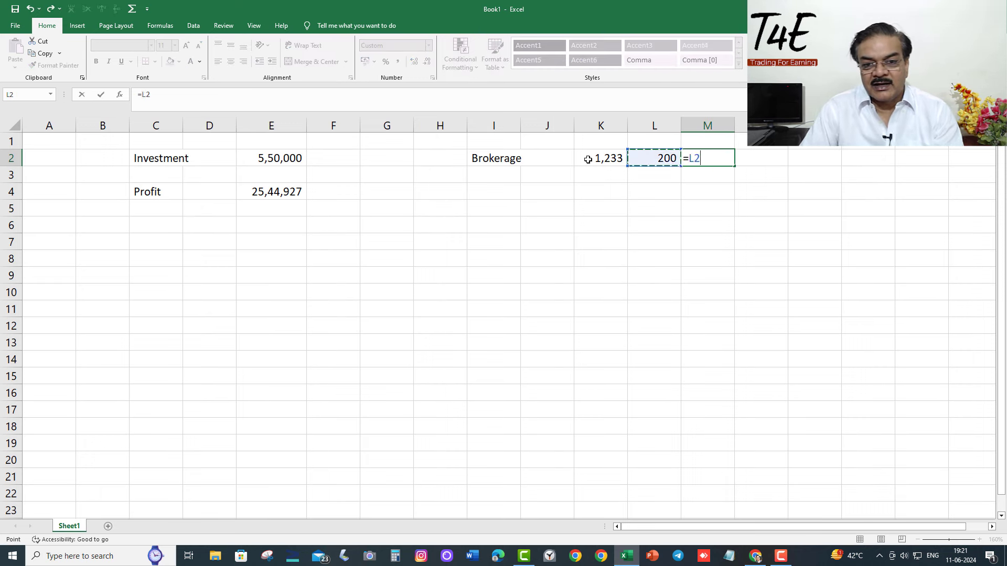
text(*)
key(Left)
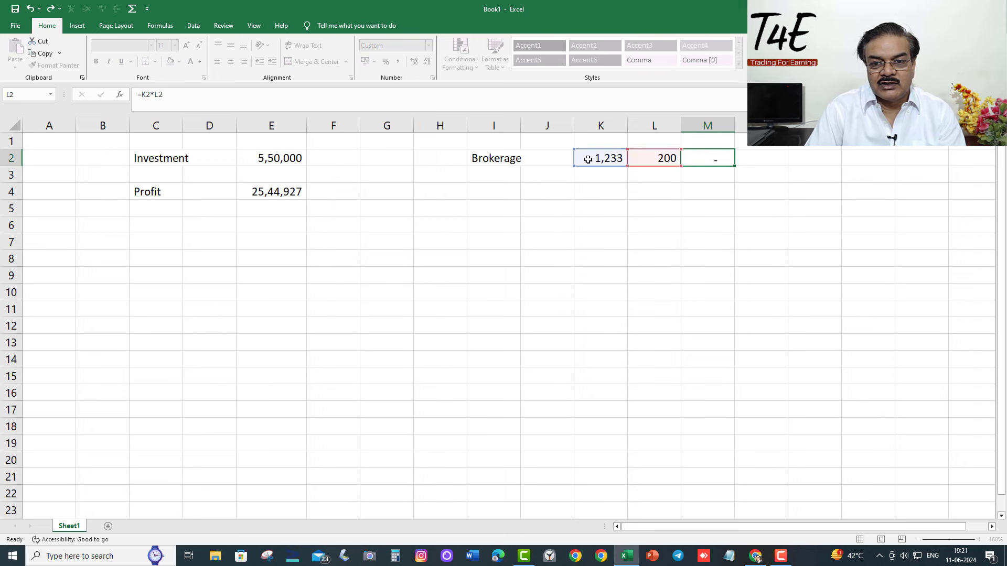
key(Return)
key(Up)
key(Down)
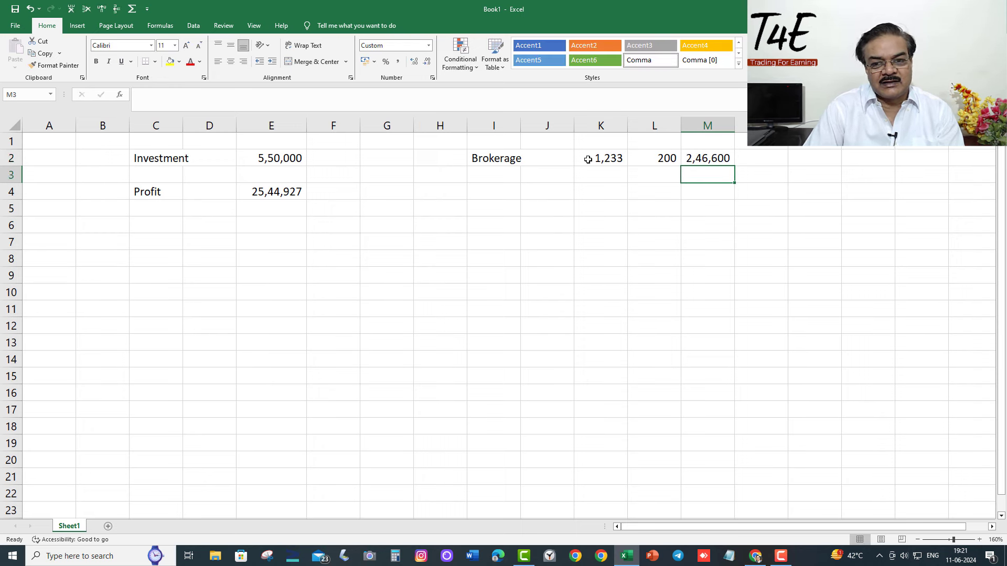
Enter the label "Tax" in cell L3 and the amount 245000 in M3.
key(Left)
key(Left)
key(Right)
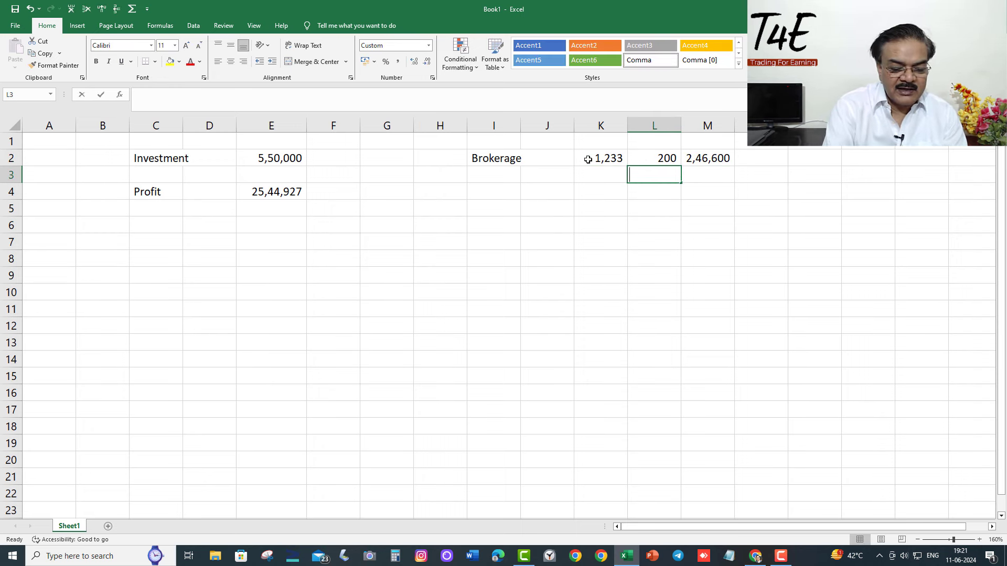
text(Tax)
key(Tab)
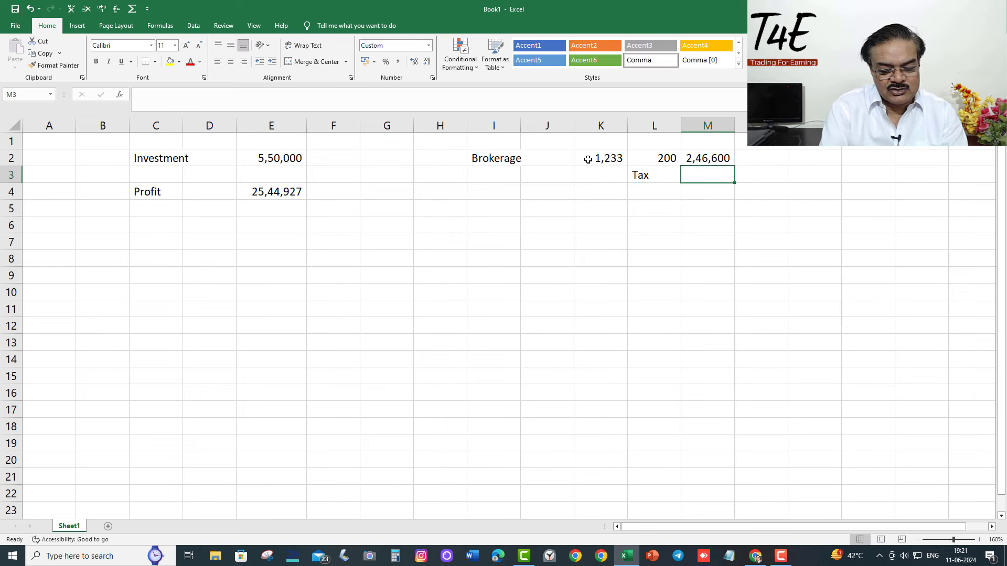
text(2)
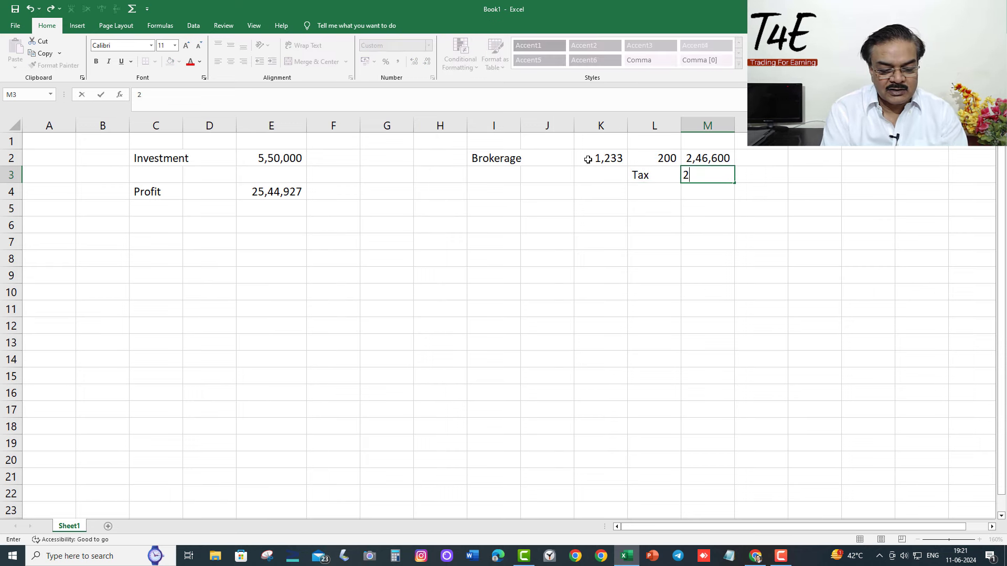
text(45000)
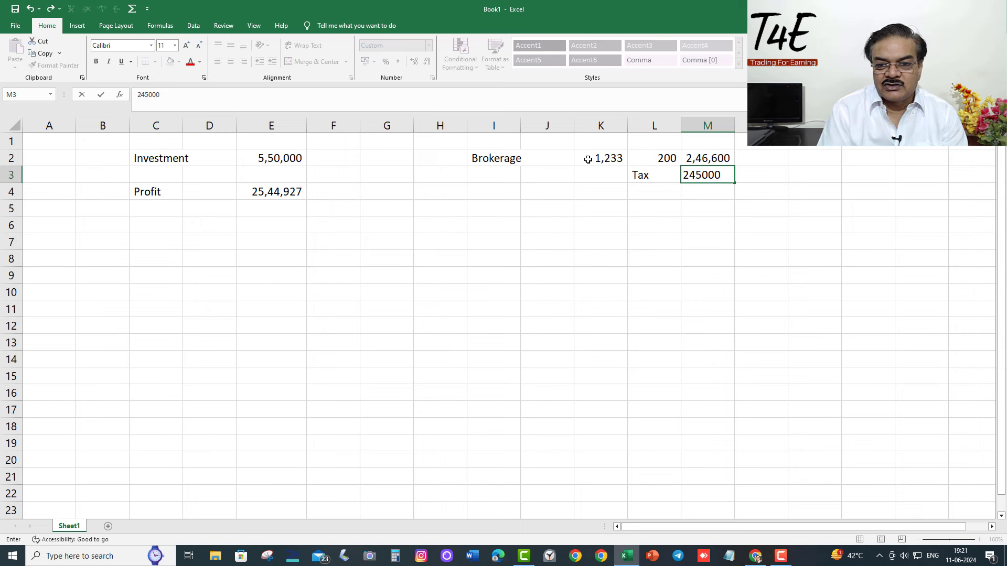
key(Return)
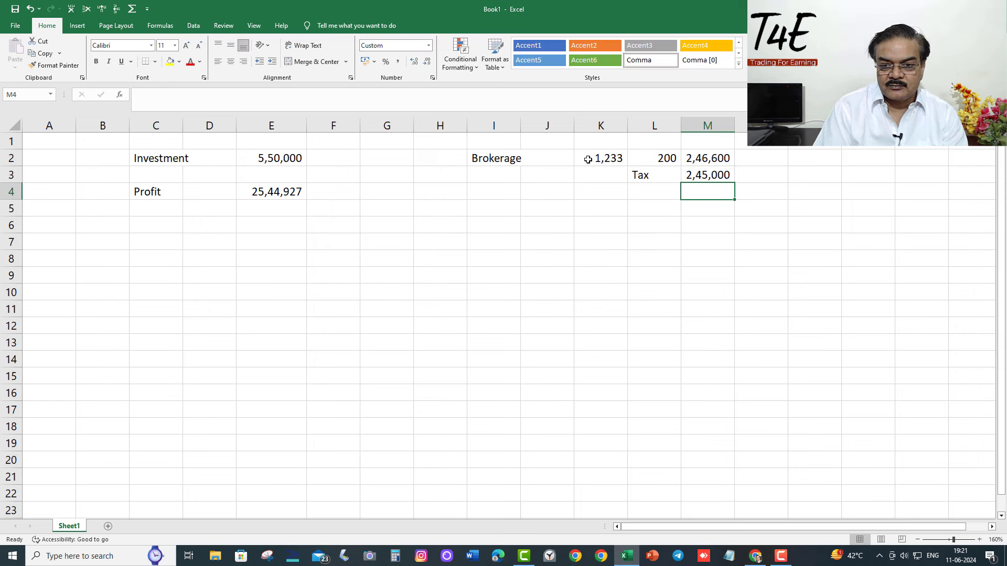
Enter the label "Quantman" in cell L4 and widen column L to fit it.
key(Return)
key(Up)
key(Left)
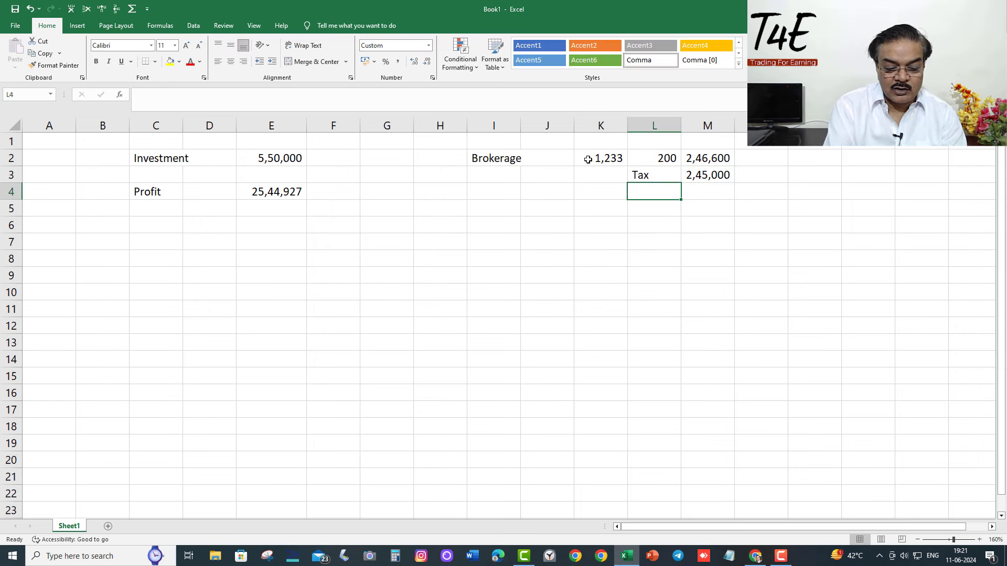
text(Quant)
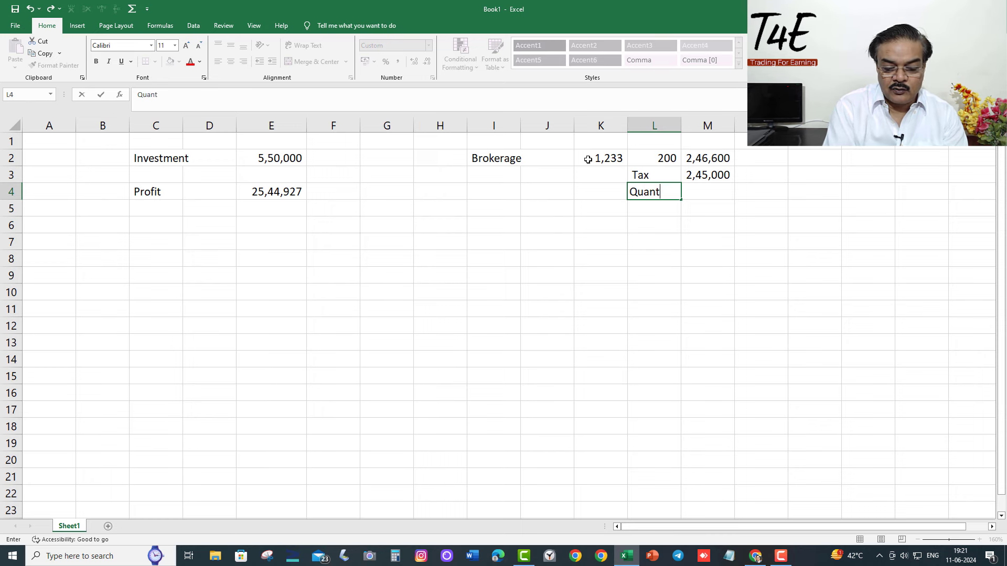
text(man)
key(Return)
key(Up)
key(Right)
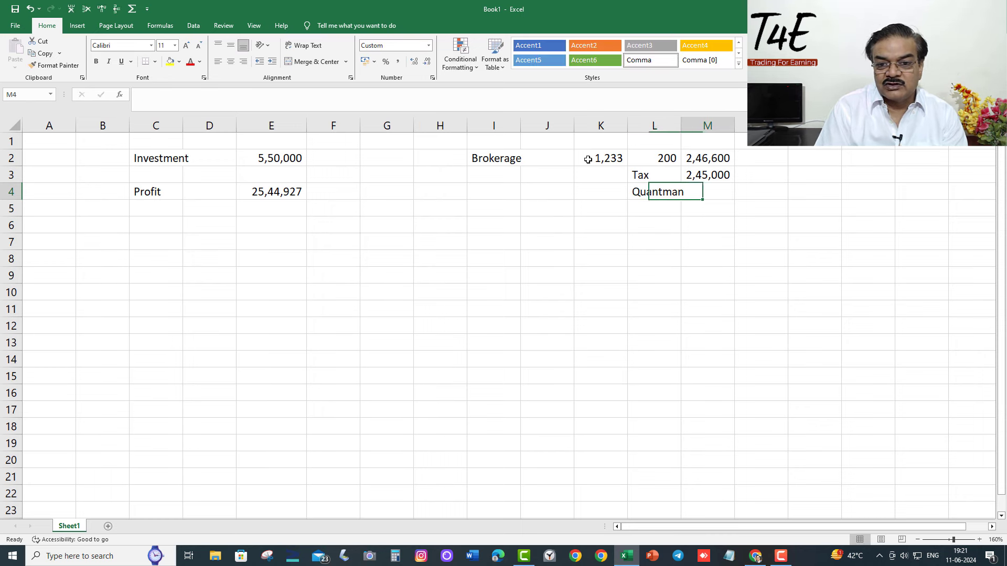
drag(680, 127, 689, 128)
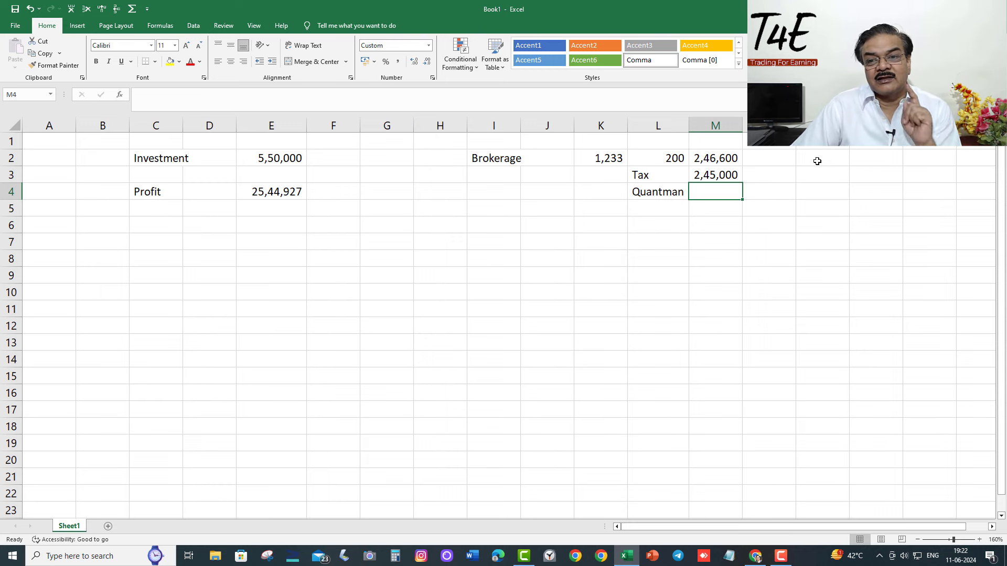
Divide 13000 by 4 in cell O2 with the formula =13000/4.
click(817, 162)
text(13)
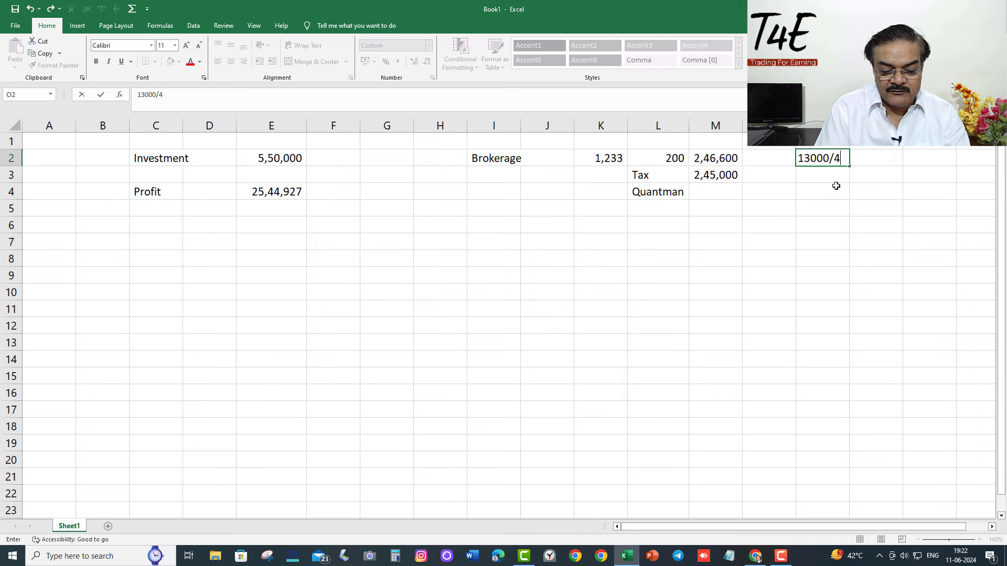
text(000/4)
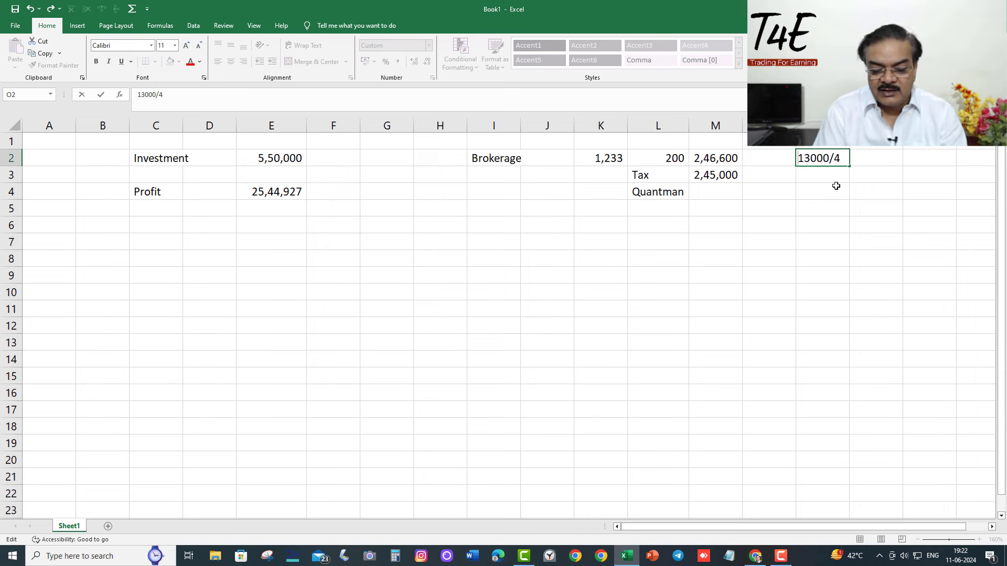
key(Home)
text(=)
key(Tab)
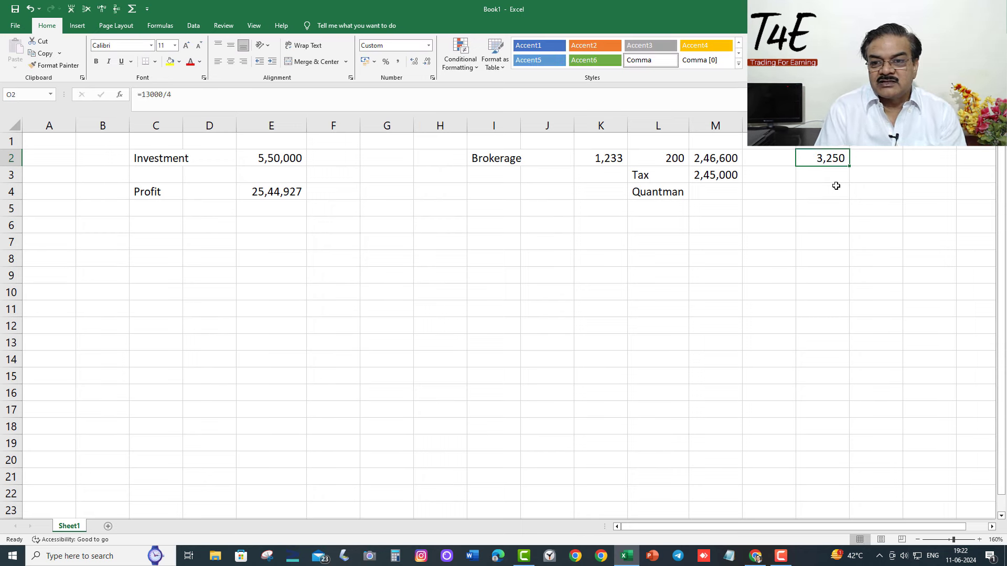
Multiply the O2 amount by five in cell P2 with the formula =O2*5.
text(=)
key(Left)
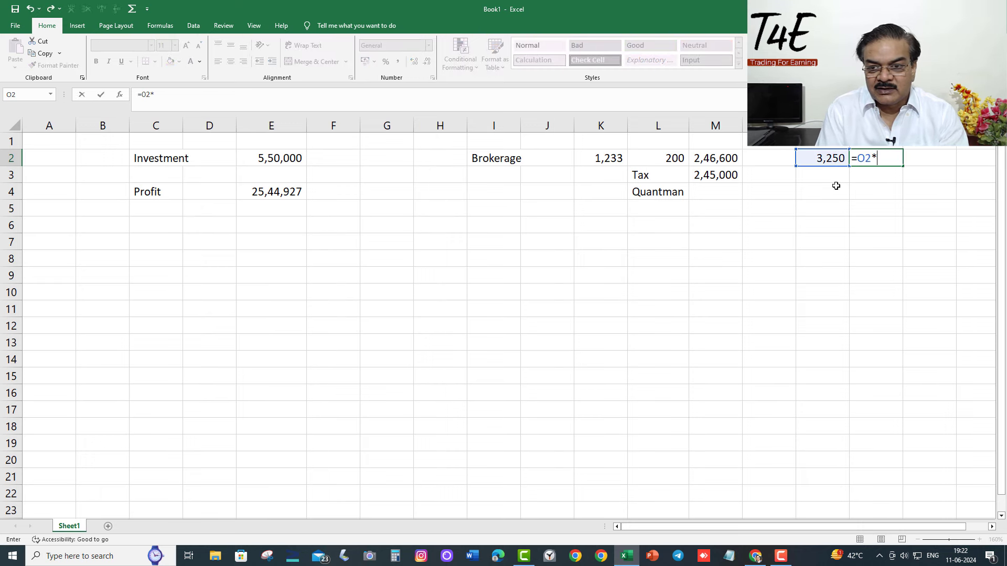
text(*5)
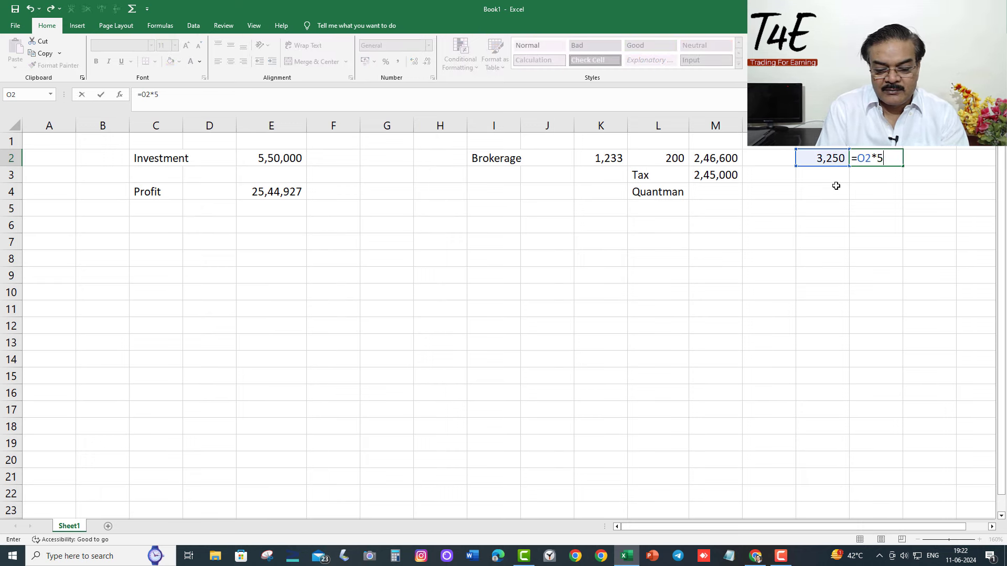
key(Return)
key(Up)
Enter 16250 as the Quantman cost in cell M4.
click(714, 196)
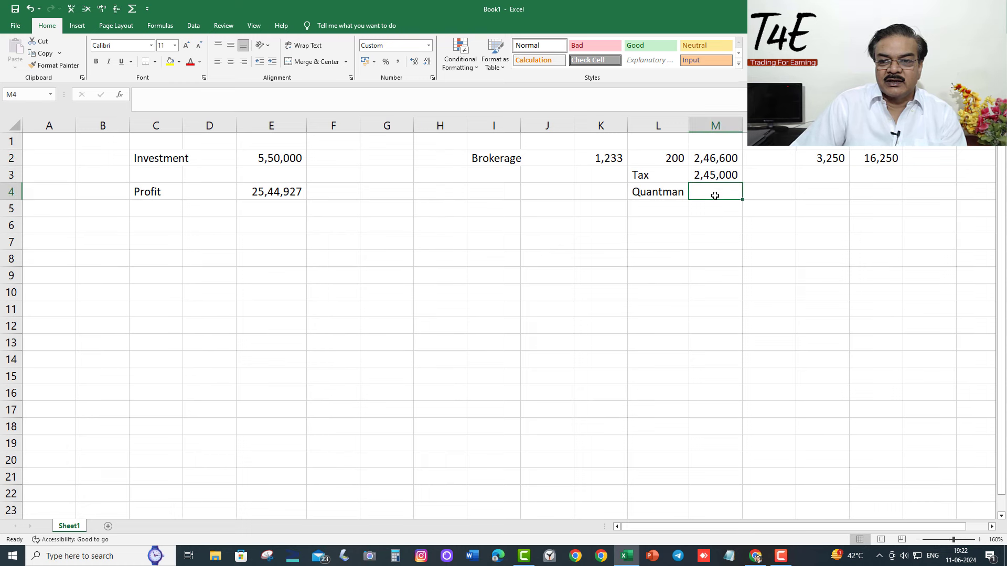
text(16,250)
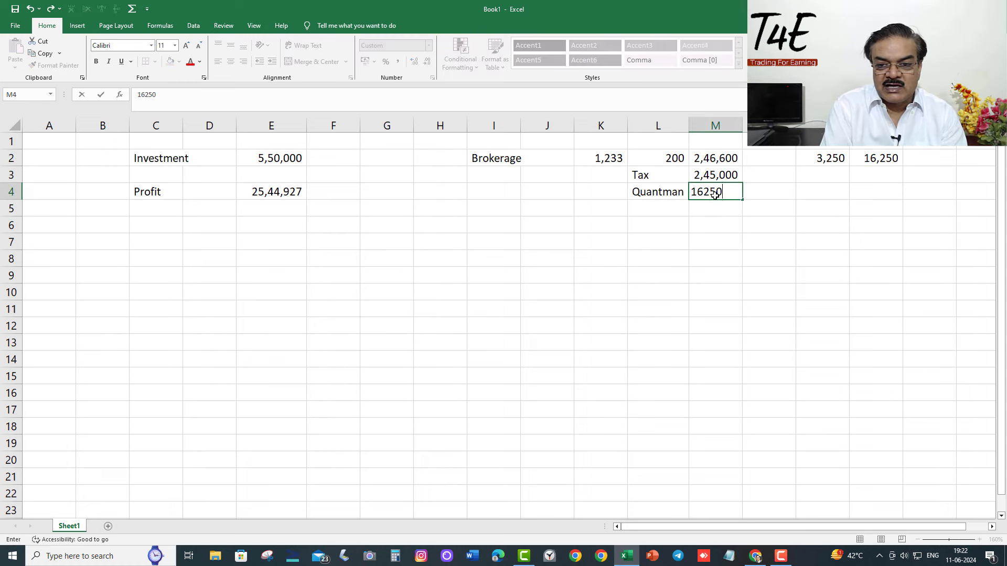
key(Return)
Total the brokerage, tax and Quantman amounts in cell M6 with AutoSum.
key(Return)
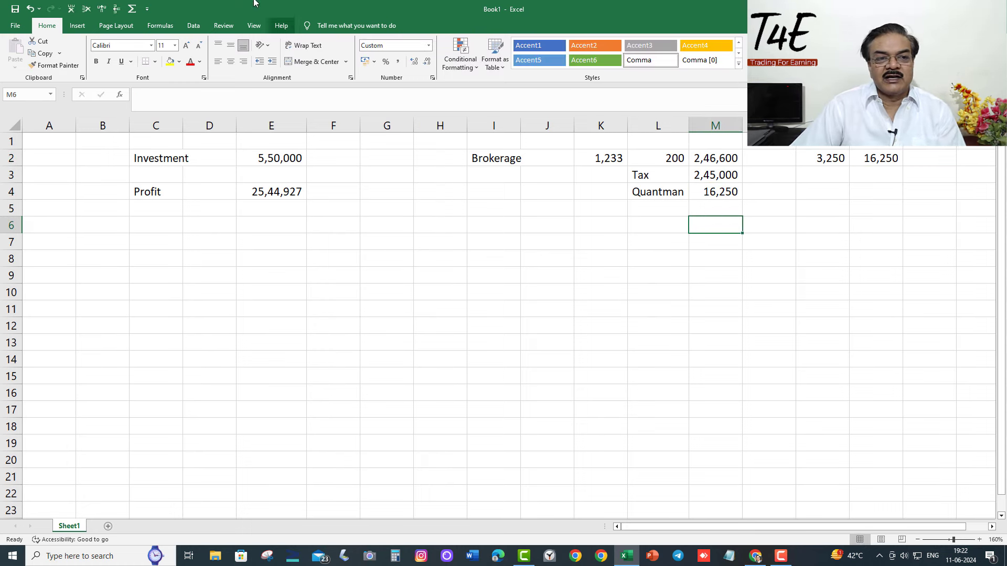
click(132, 8)
key(Return)
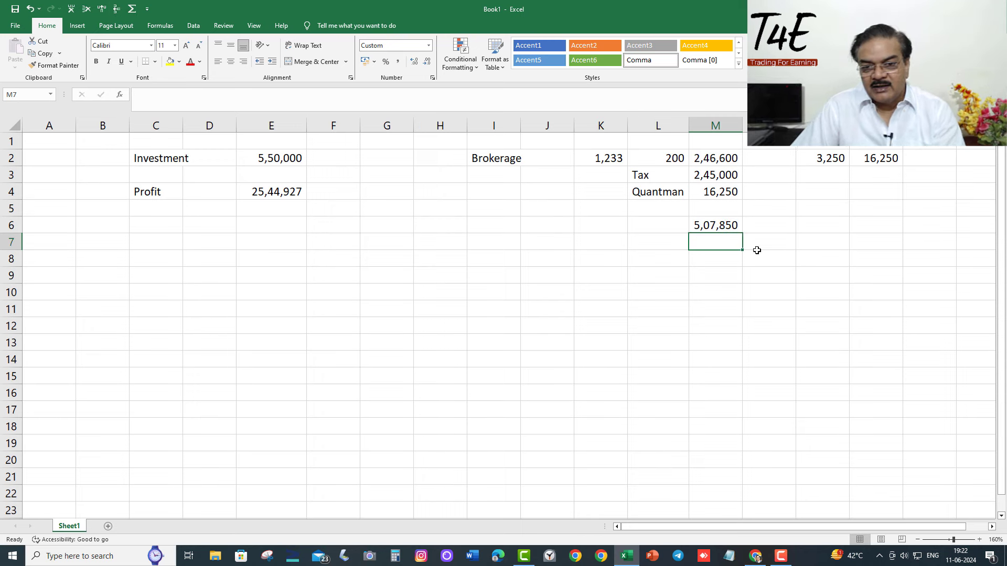
click(722, 225)
Enter the label "Expense" in cell C6 and link E6 to the total cost in M6.
click(139, 225)
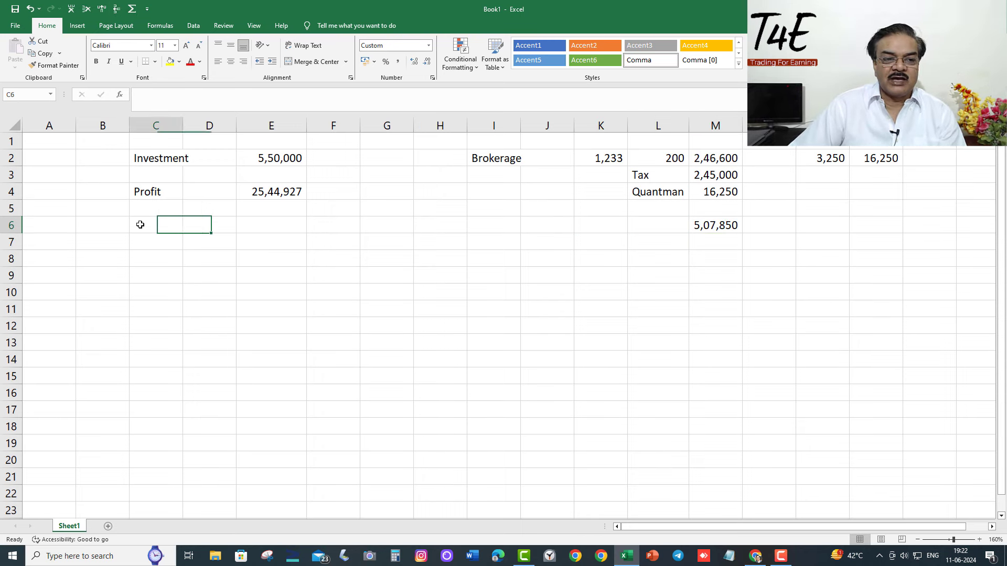
text(Expense)
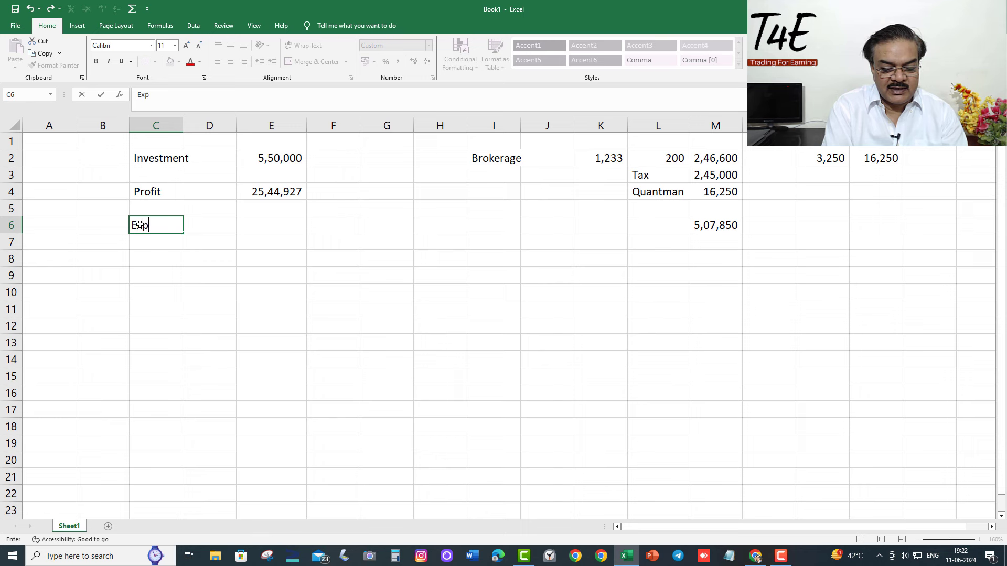
key(Return)
key(Up)
key(Right)
key(Right)
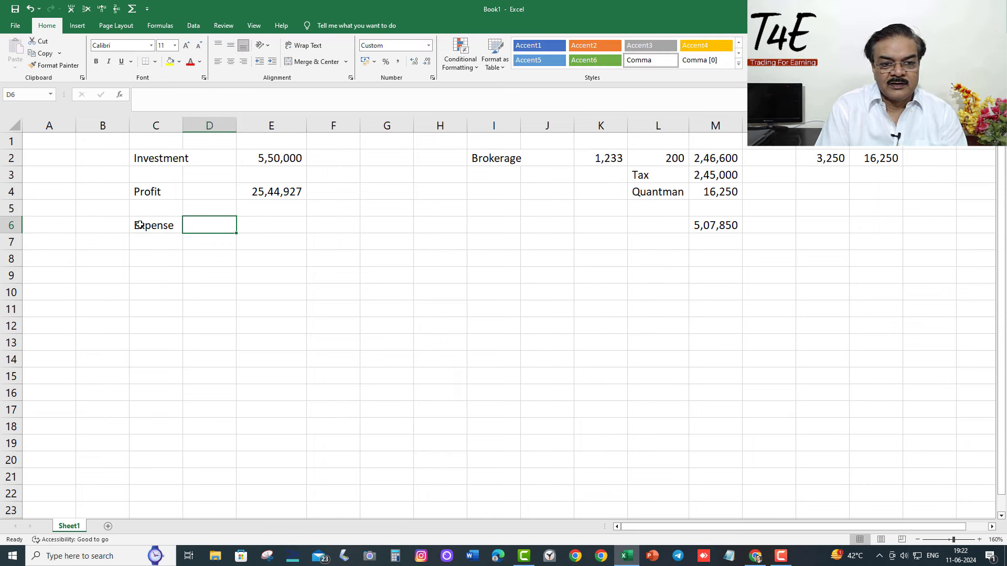
text(=)
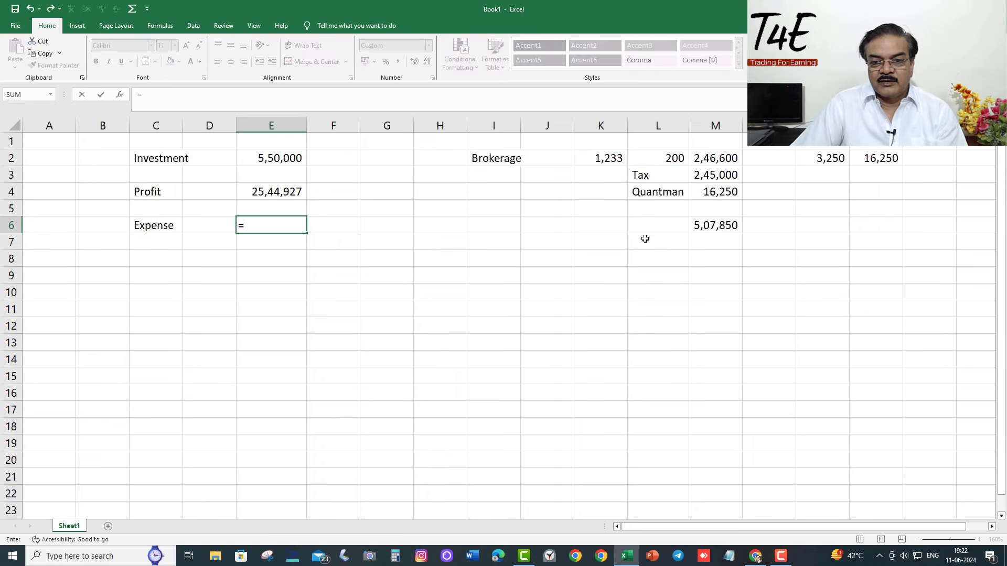
click(705, 227)
key(Return)
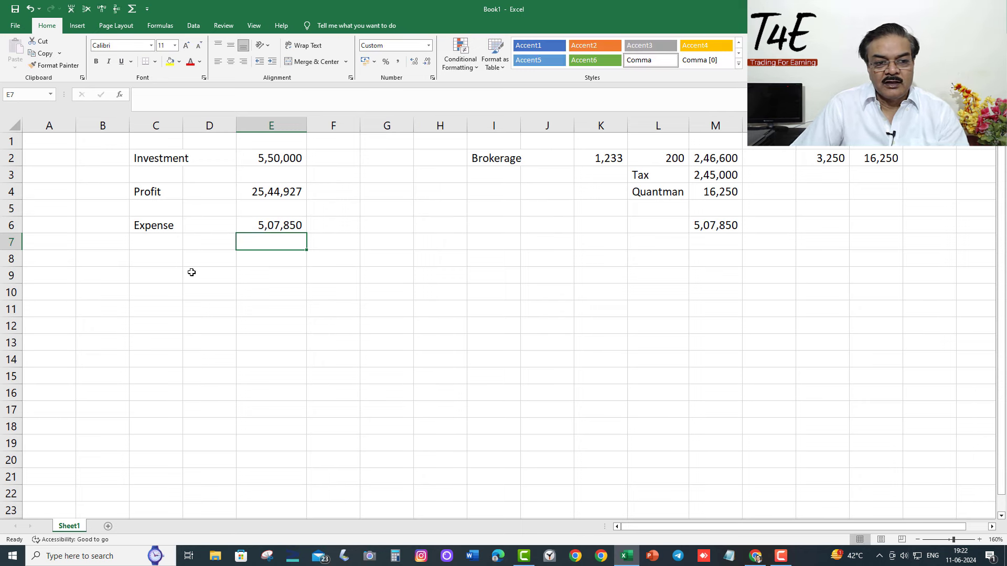
Enter the label "Net" in cell C8 and subtract the expense from the profit in E8 with =E4-E6.
click(166, 259)
text(Net)
key(Return)
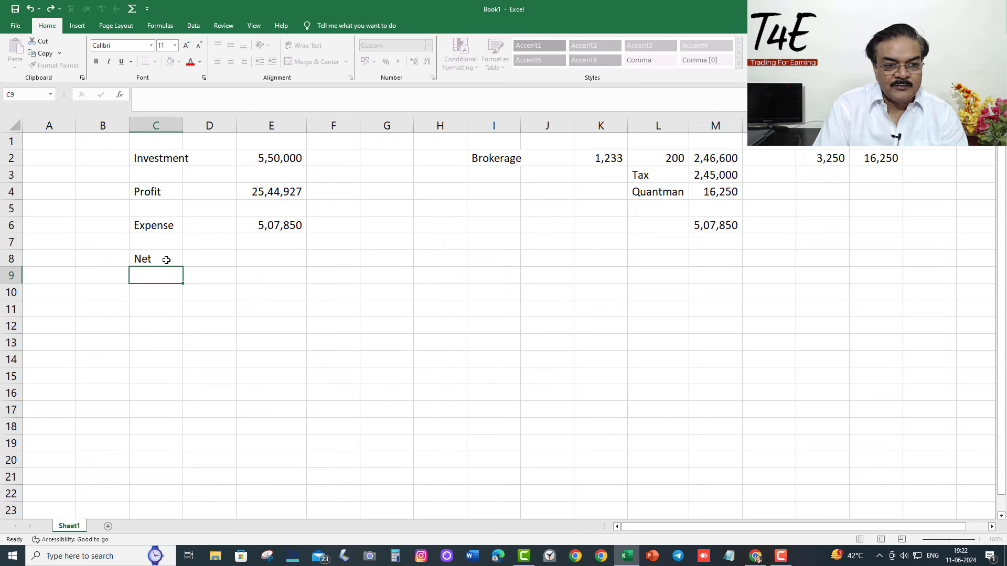
key(Up)
key(Right)
key(Right)
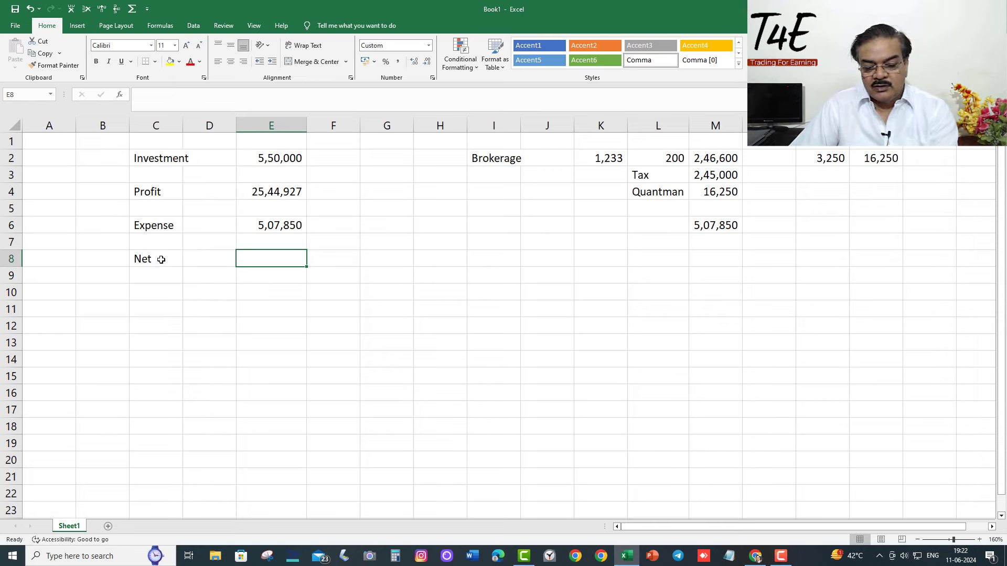
text(=)
click(279, 190)
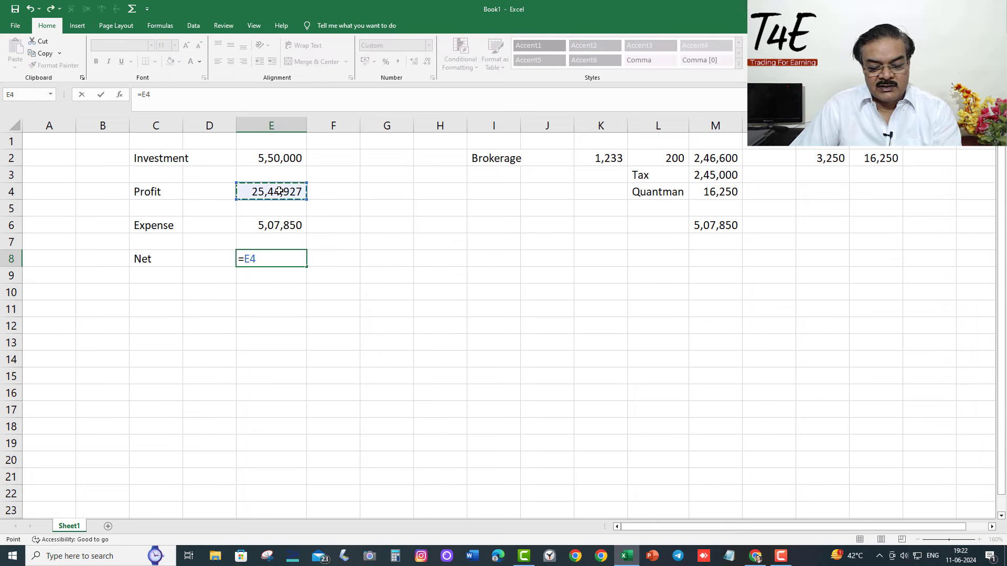
text(-)
click(279, 226)
key(Return)
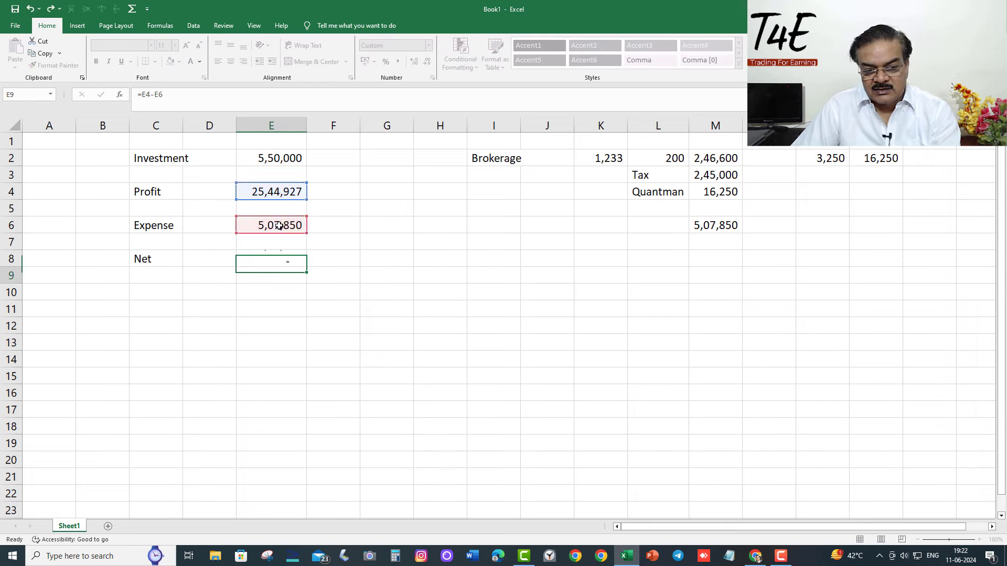
click(279, 261)
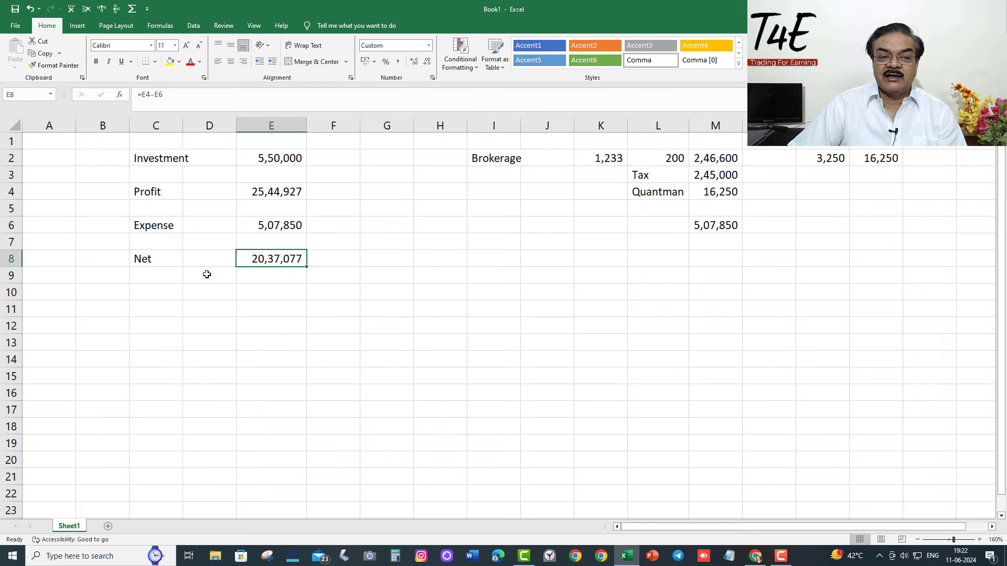
Note the period "5 years" beside the net amount in cell F8.
click(353, 257)
text(5 year)
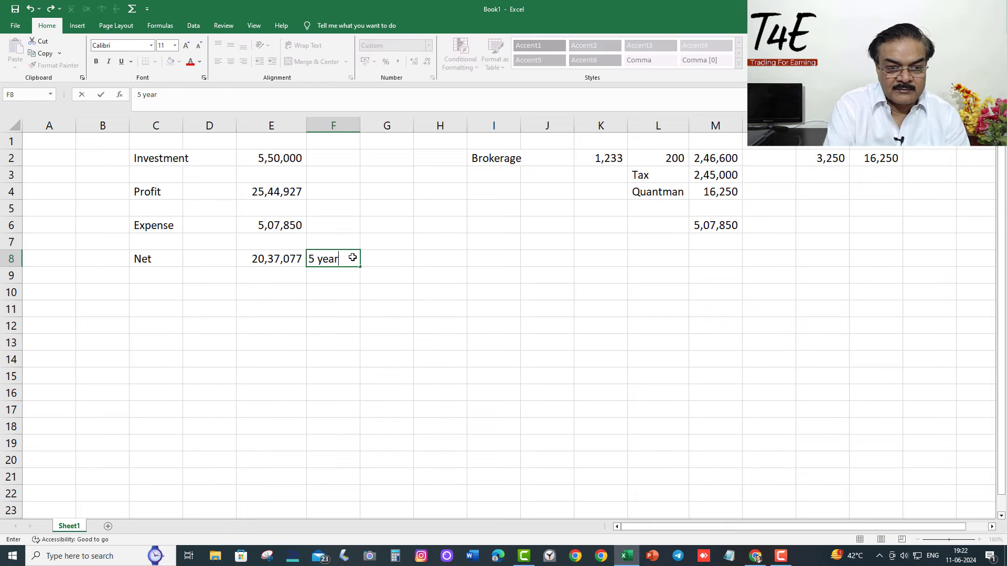
text(s)
key(Return)
Enter the label "per year" in cell C10.
key(Down)
key(Left)
key(Left)
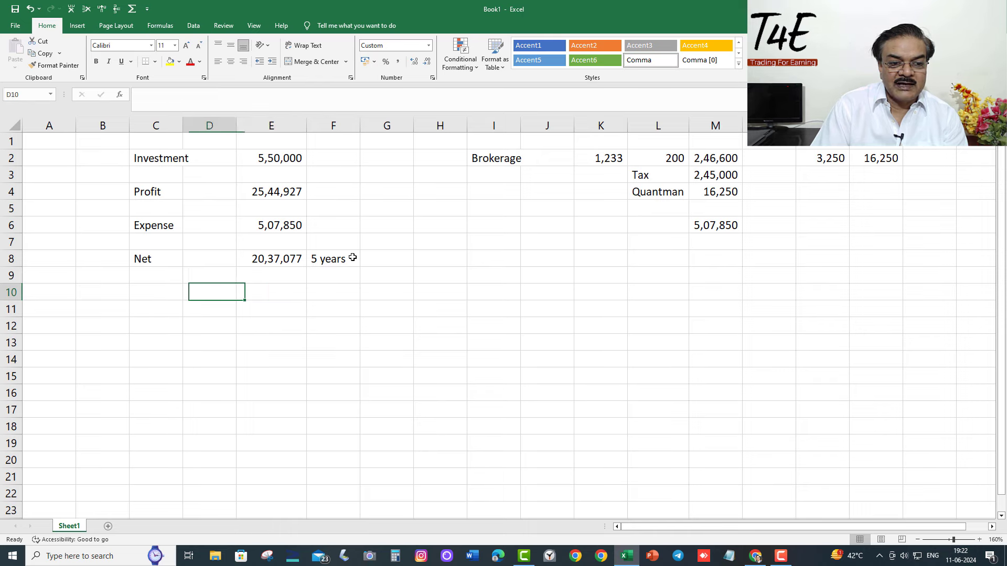
key(Left)
text(per year)
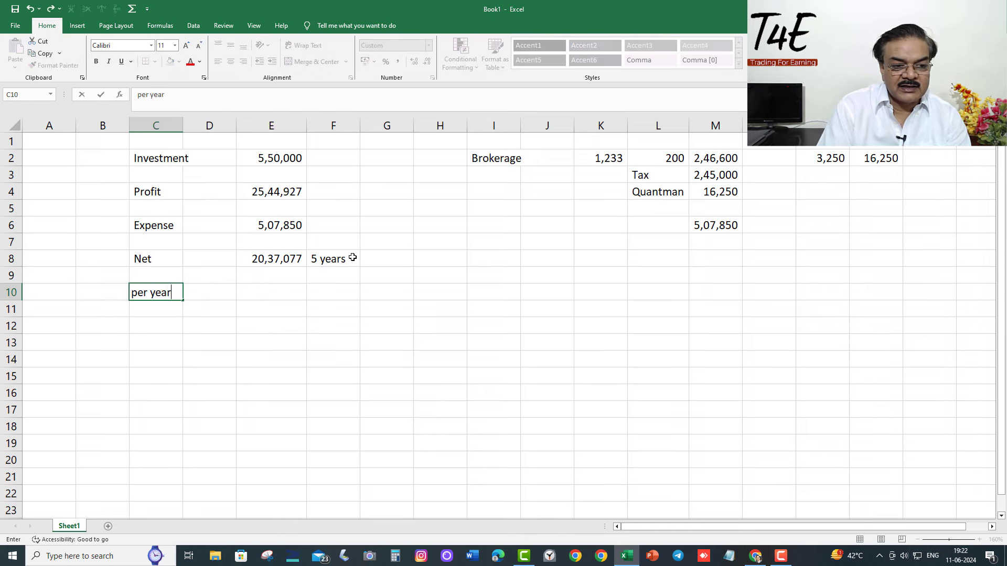
key(Return)
Calculate the yearly net profit in cell E10 with the formula =E8/5.
key(Up)
key(Right)
key(Right)
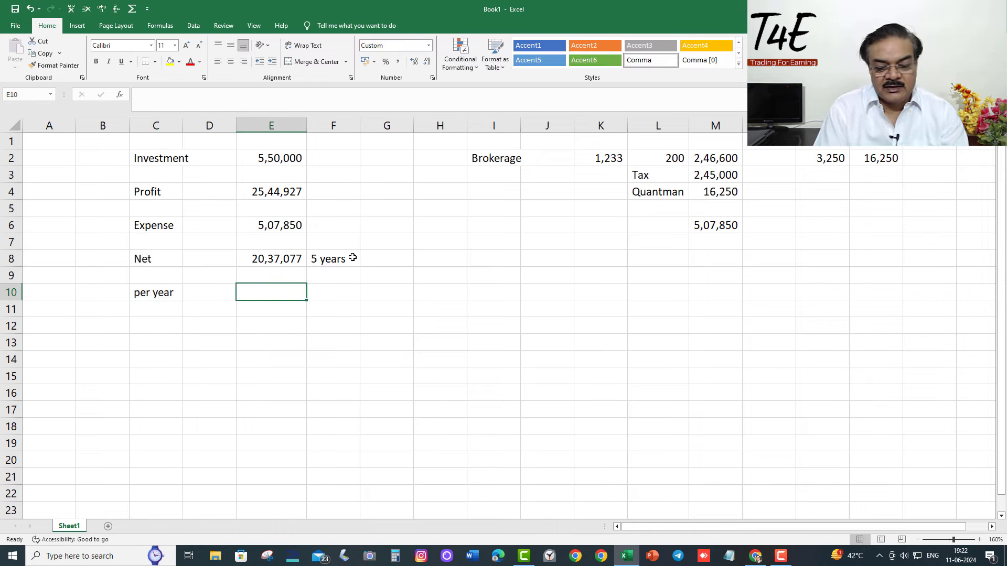
text(=)
key(Up)
key(Up)
text(/5)
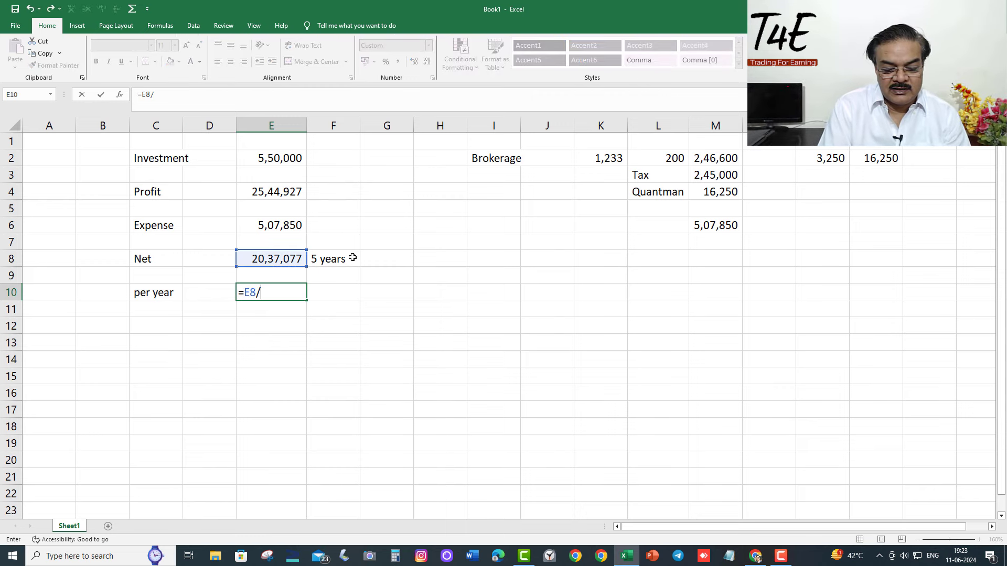
key(Return)
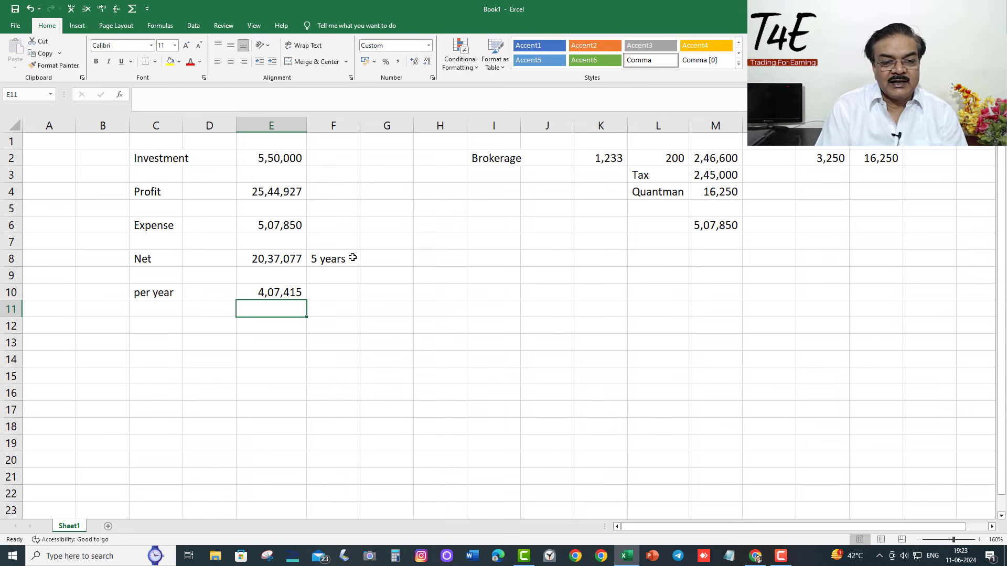
key(Up)
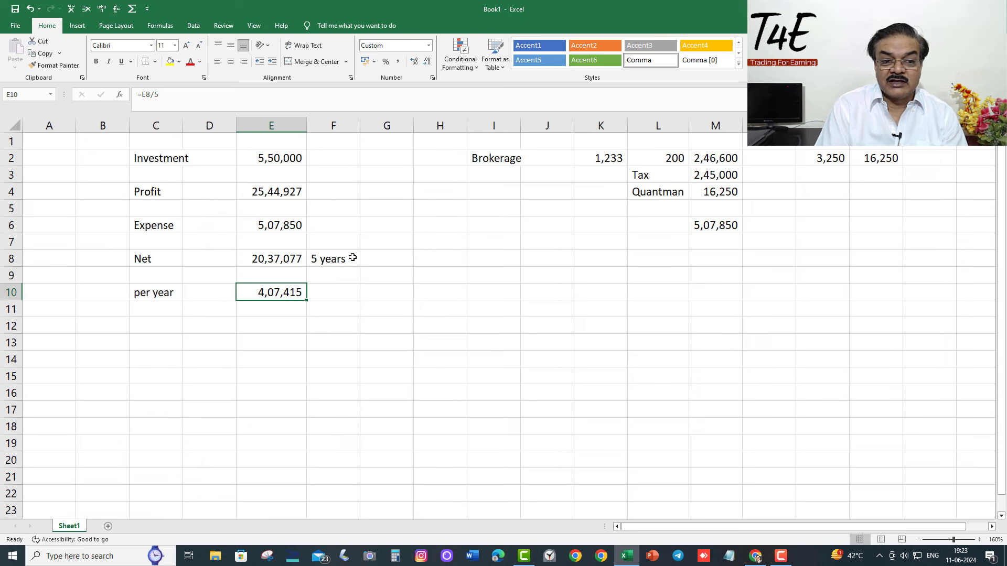
Enter the label "profit %" in cell C12.
key(Down)
key(Down)
key(Left)
key(Left)
text(pr)
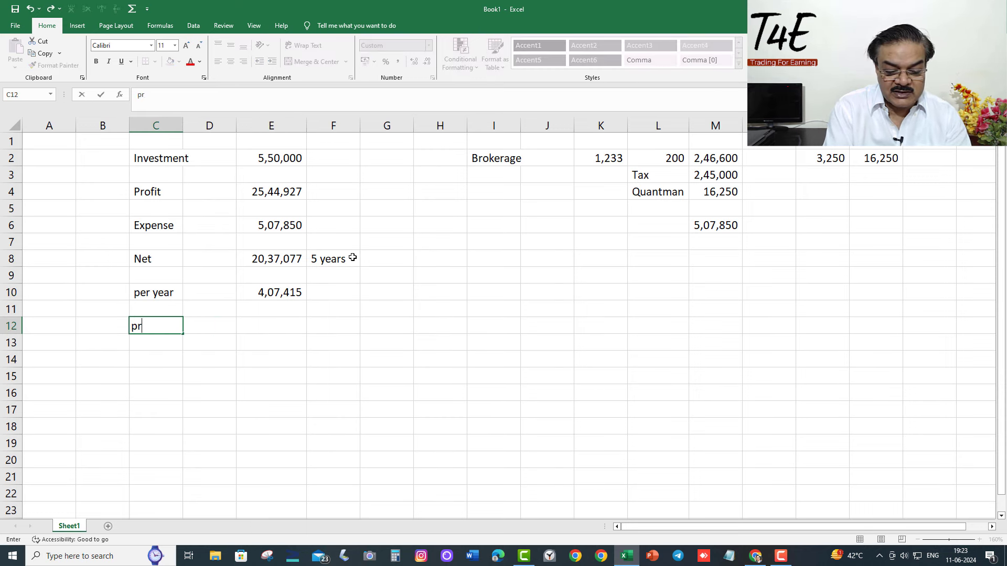
text(ofit )
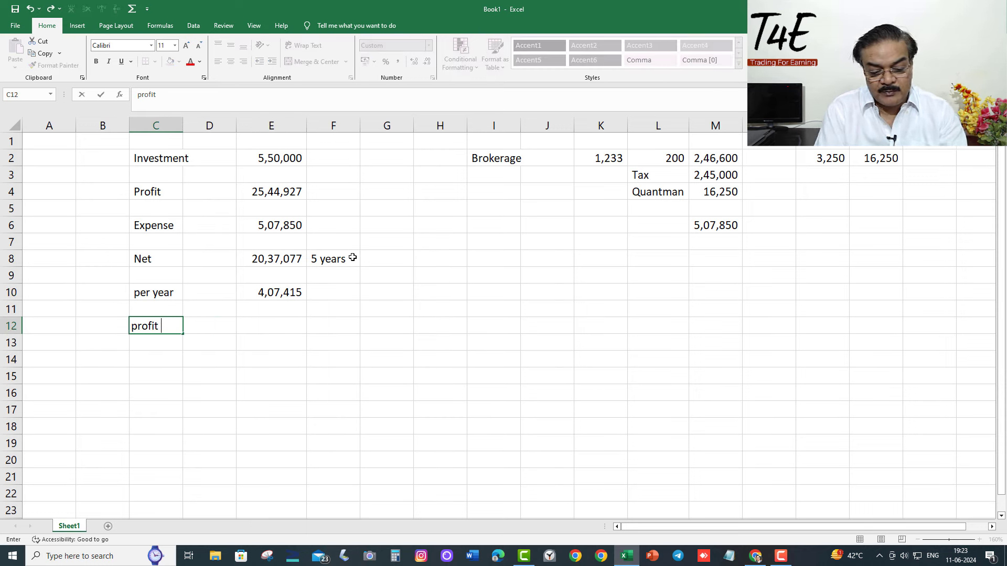
text(%)
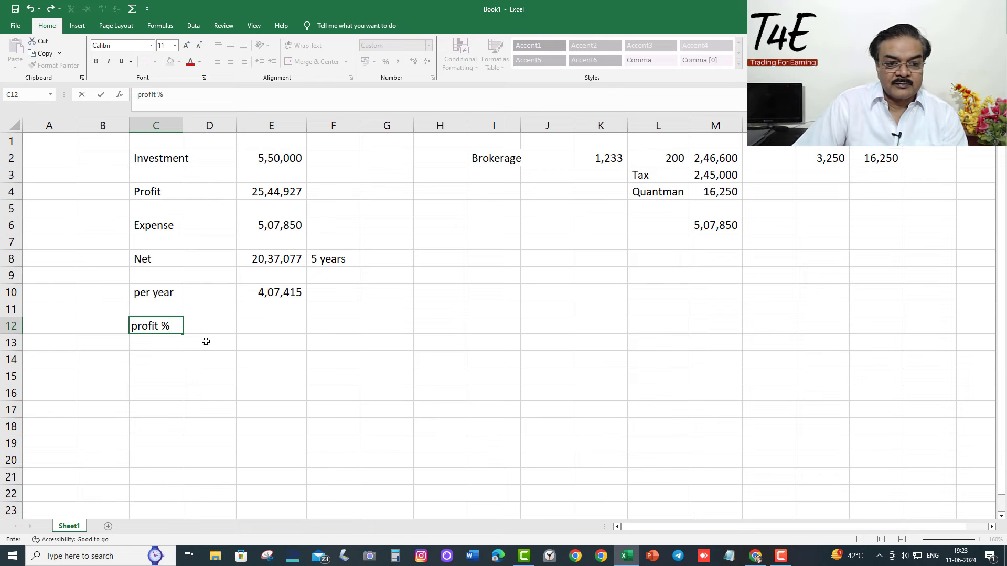
Calculate the yearly profit as a percentage of the investment in cell E12 with =E10*100/E2.
click(278, 326)
text(=)
click(278, 292)
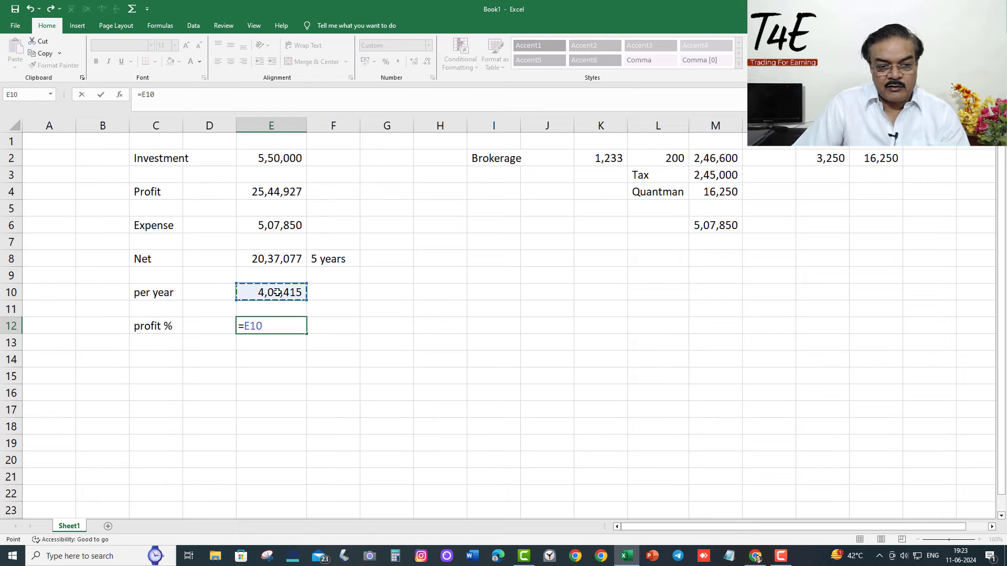
text(*1)
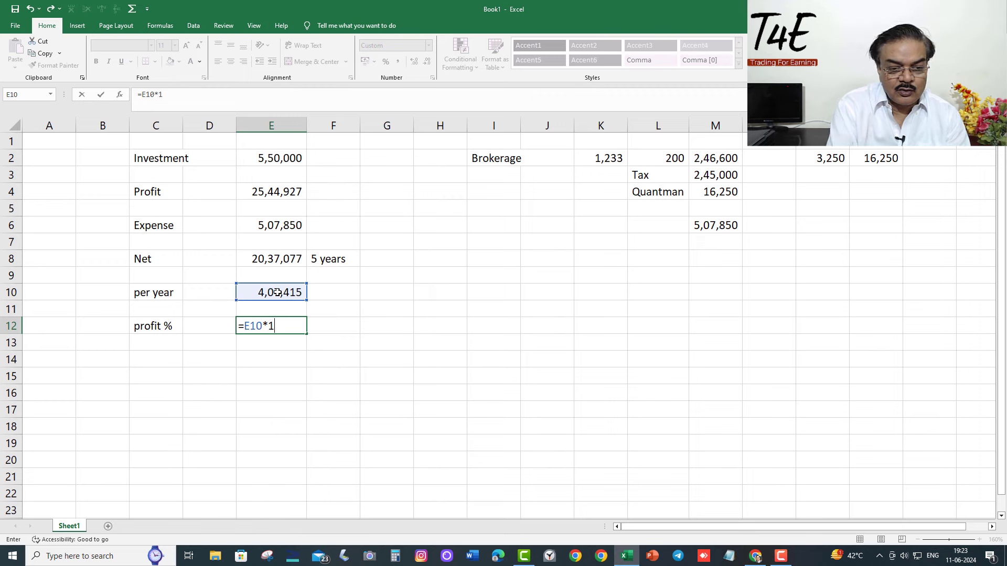
text(00/)
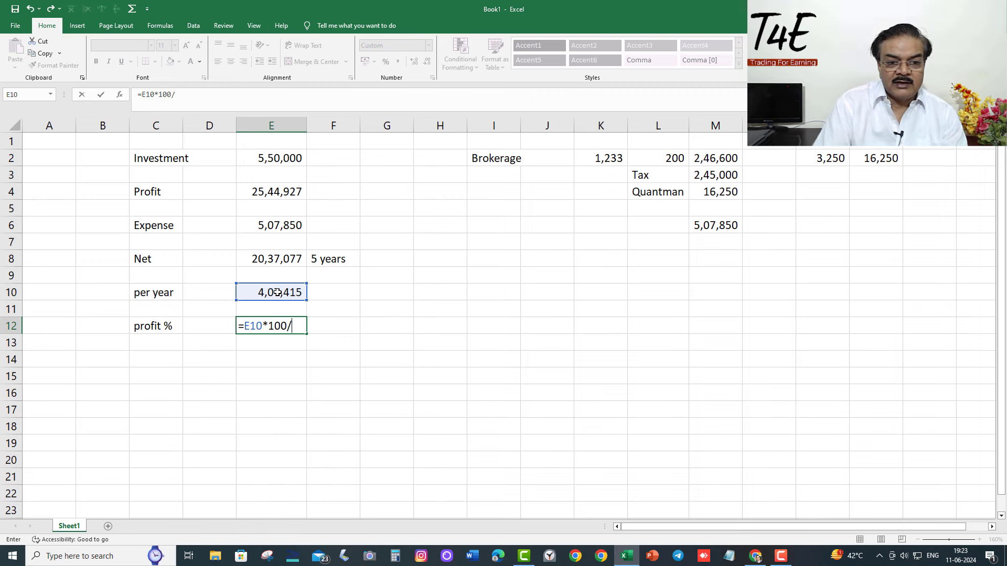
click(279, 158)
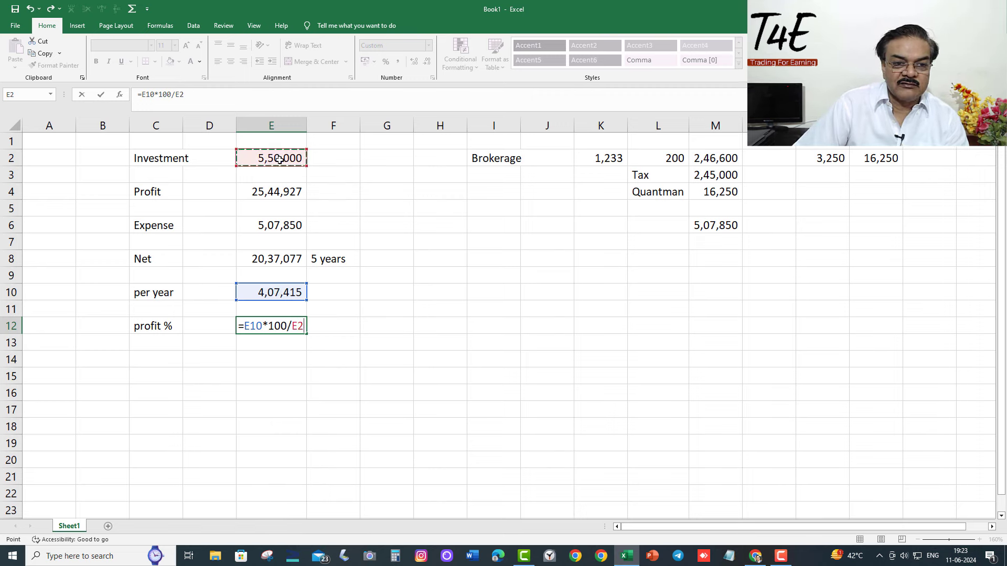
key(Return)
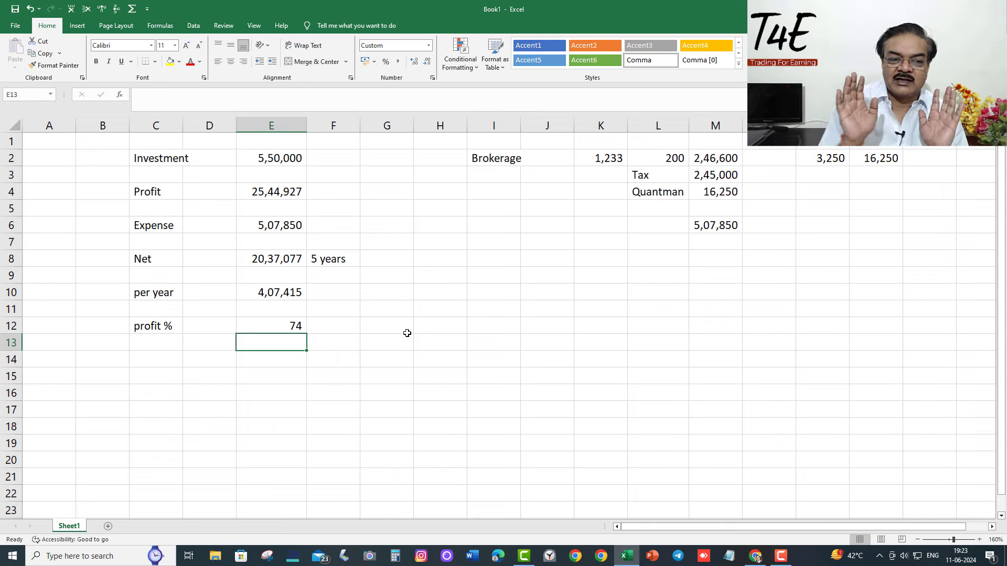
click(287, 328)
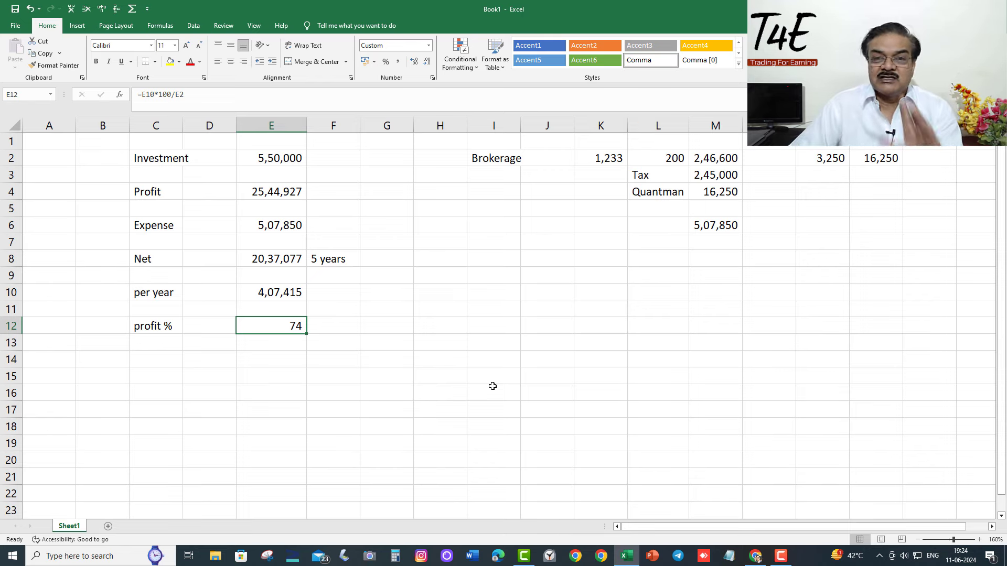
Enter the label "Year 1" in cell C14.
click(154, 365)
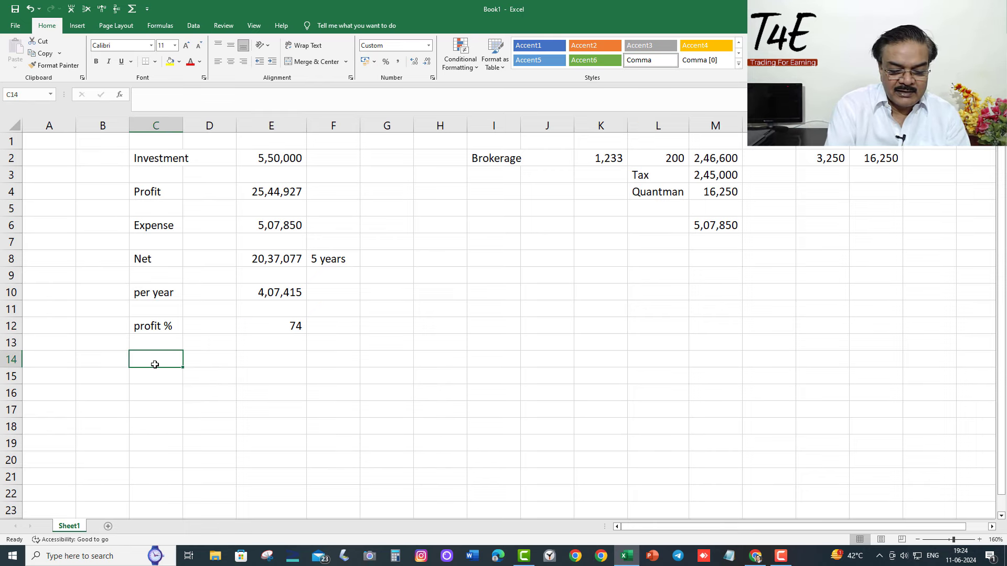
text(Year 1)
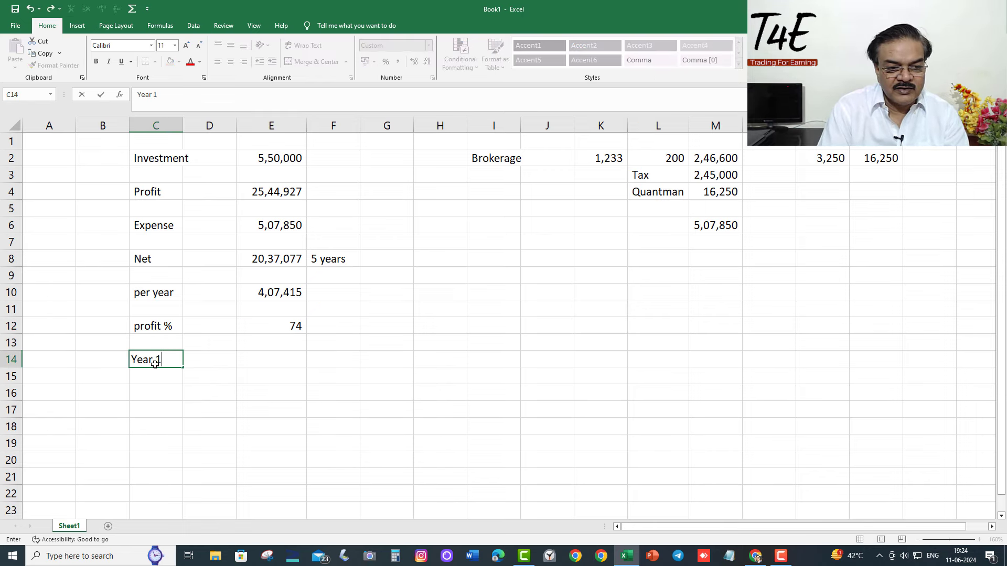
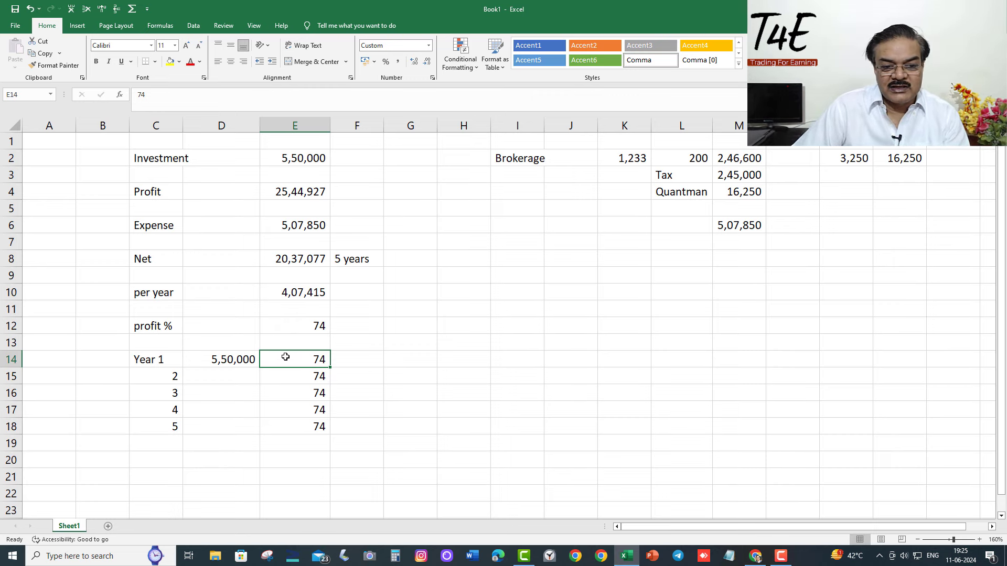
Calculate the year 1 profit in cell G14 with the formula =D14*E14%.
click(400, 360)
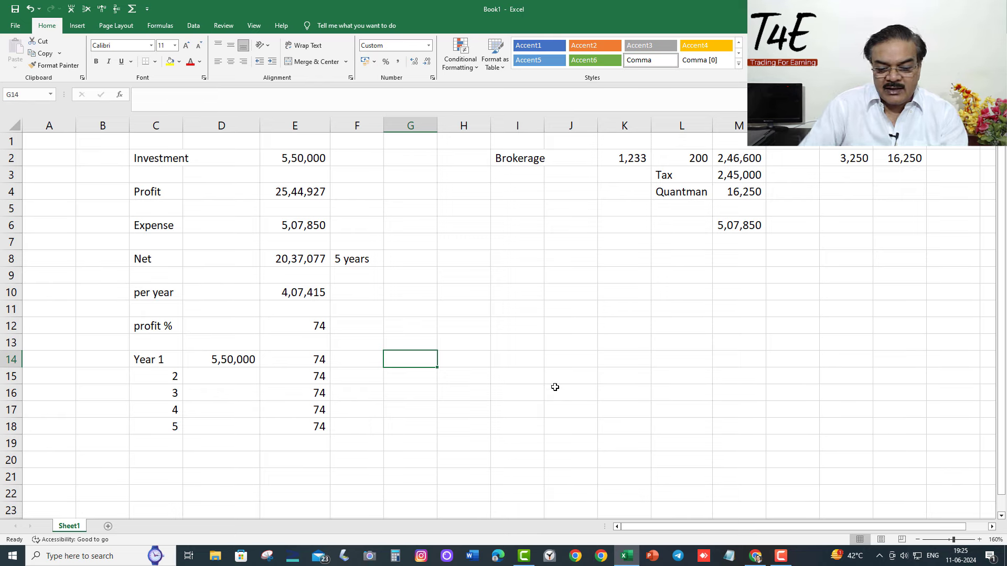
text(=)
key(Left)
key(Left)
key(Left)
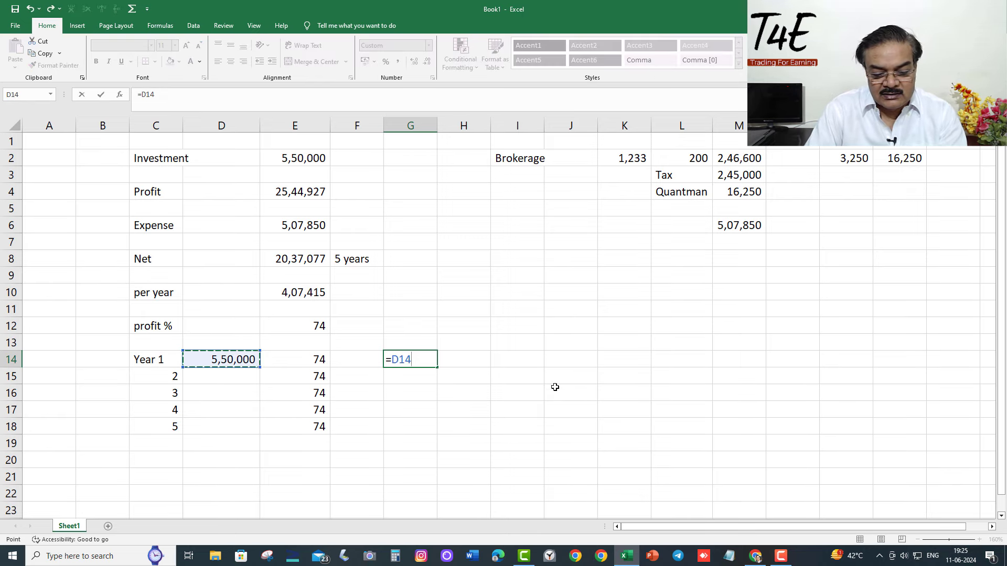
text(*)
key(Left)
key(Left)
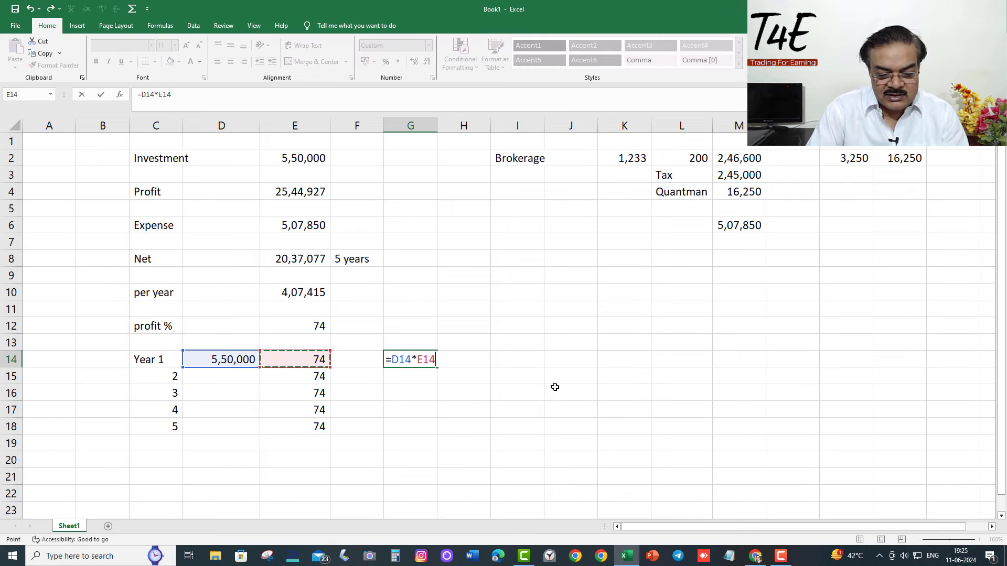
text(%)
key(Return)
key(Up)
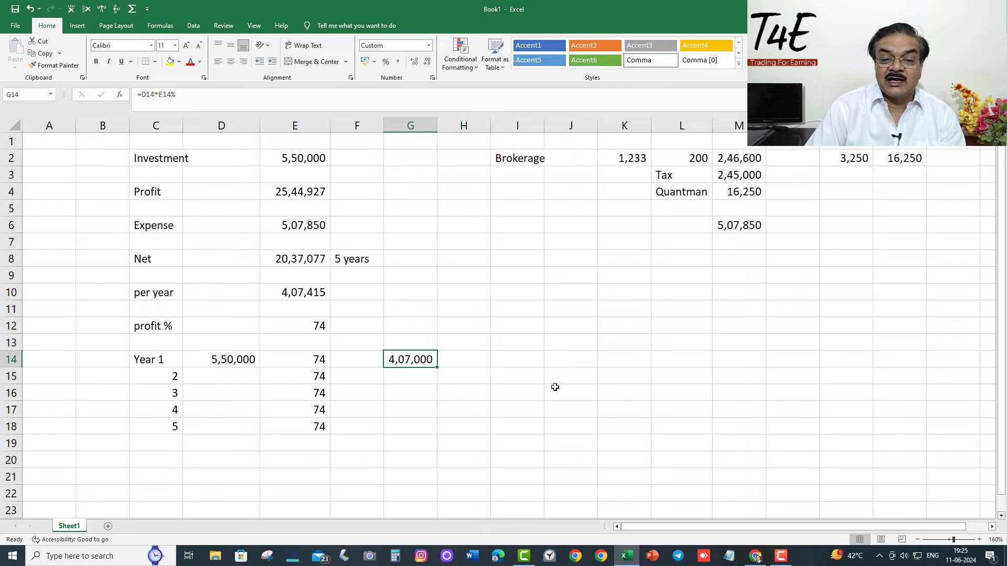
Add the year 1 capital and profit in cell I14 with the formula =D14+G14.
key(Right)
key(Right)
text(=)
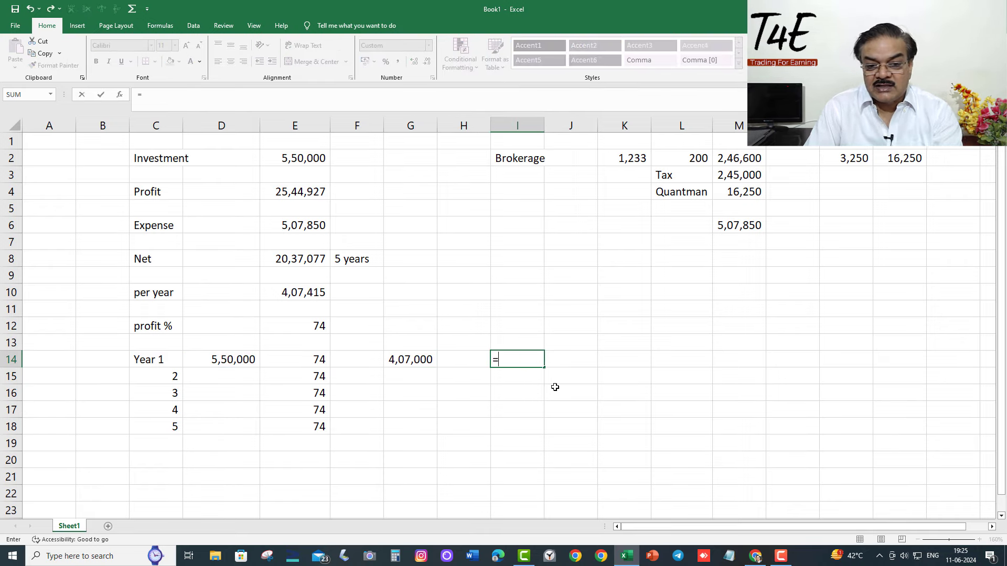
key(Left)
key(Left)
key(Left)
key(Left)
key(Left)
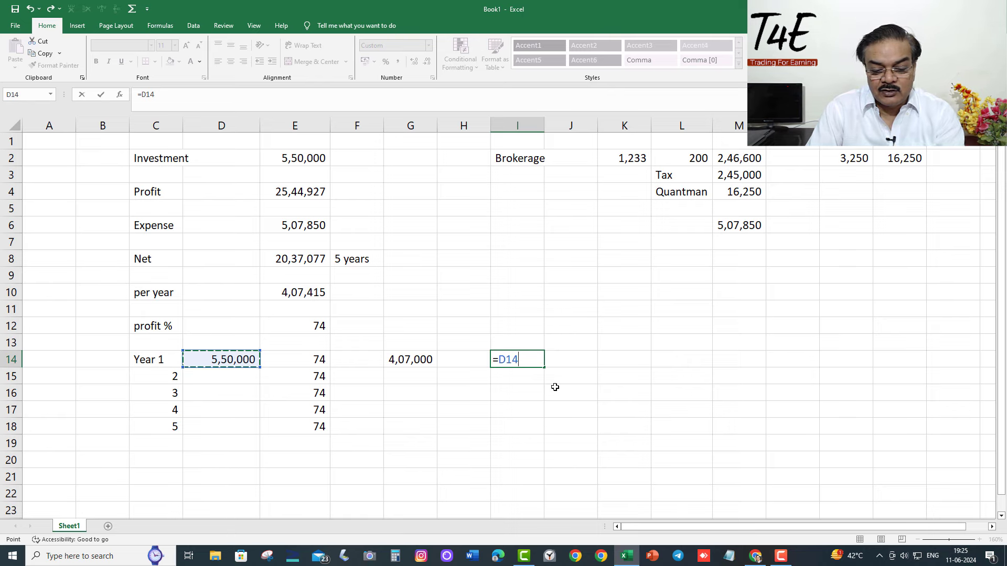
text(+)
key(Left)
key(Left)
key(Return)
key(Up)
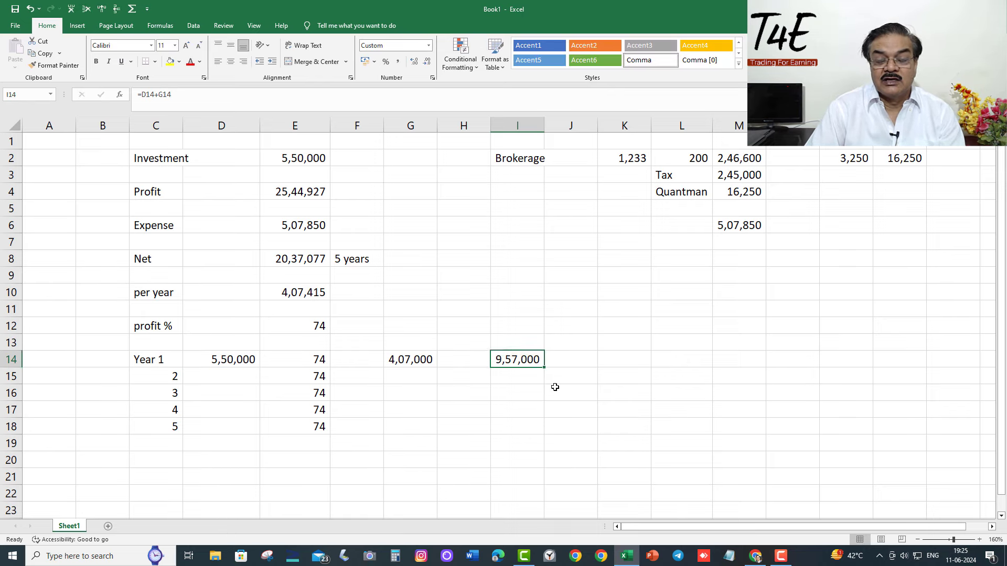
Link the year 2 capital in cell D15 to the year 1 closing amount in I14.
key(Down)
key(Left)
key(Left)
key(Left)
key(Left)
key(Left)
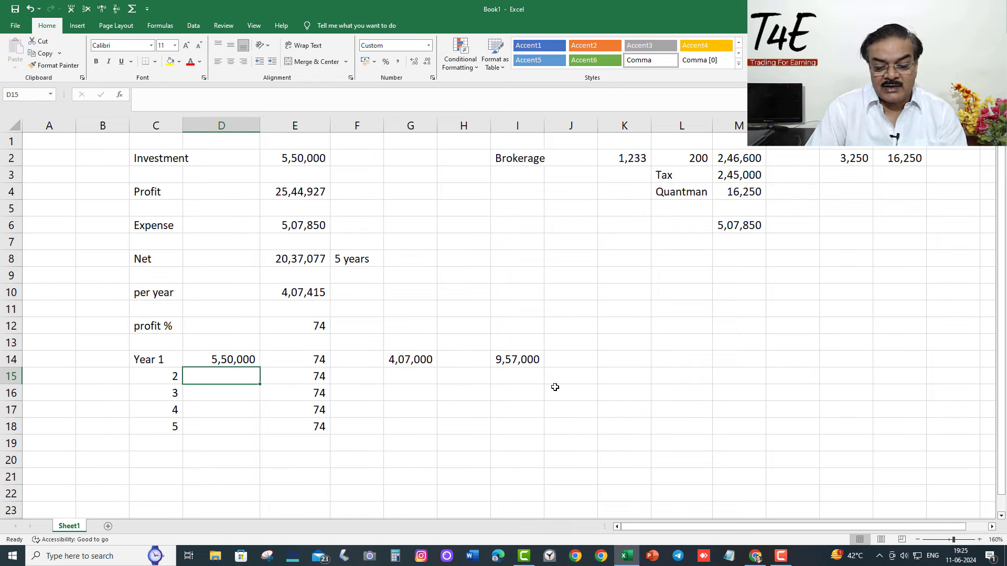
text(=)
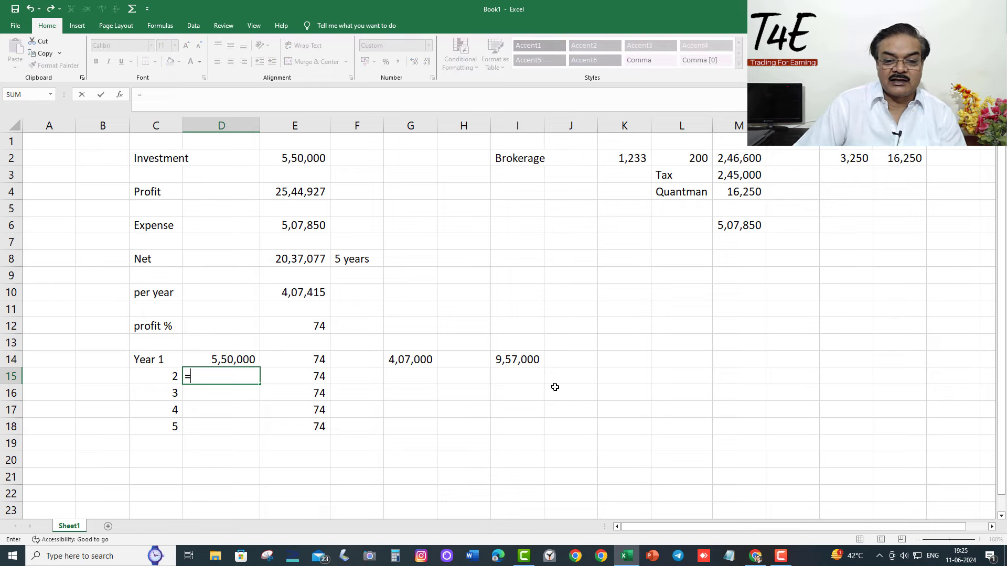
click(526, 359)
key(Return)
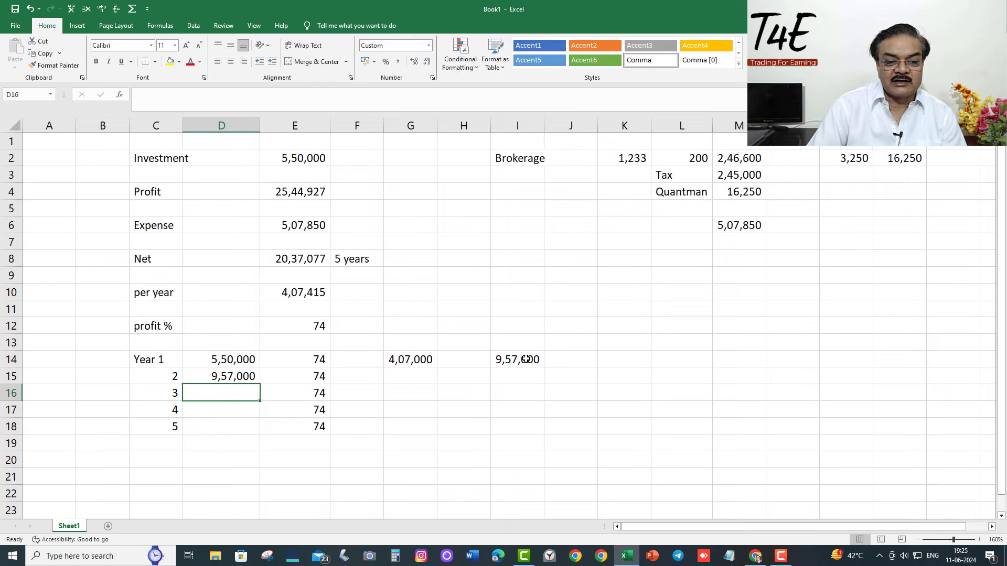
Copy the year 1 profit formula from G14 into G15 to calculate the year 2 profit.
key(Up)
key(Right)
key(Right)
key(Right)
key(Up)
key(ctrl+c)
key(Down)
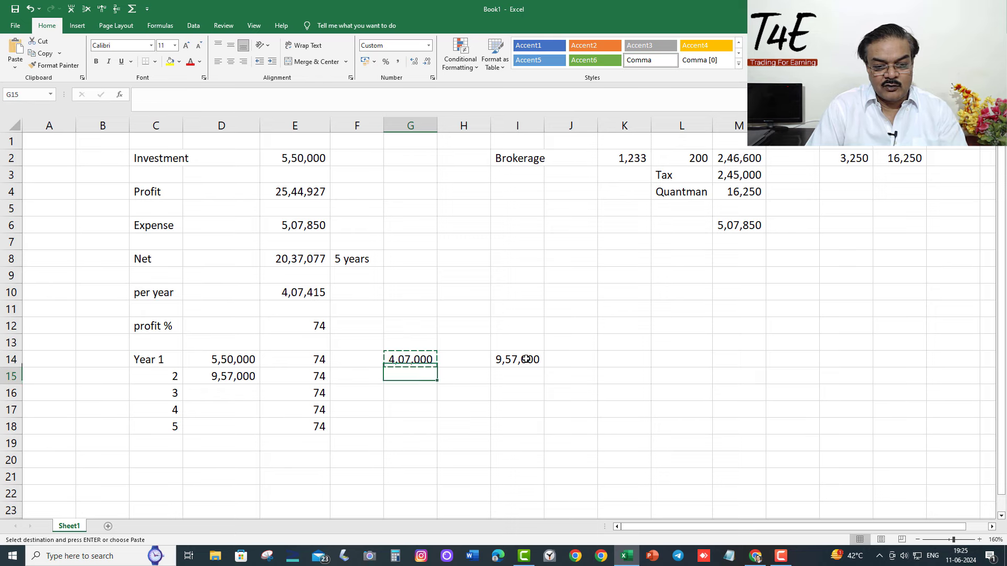
key(ctrl+v)
Copy the closing amount formula from I14 into I15 for year 2 and widen column I to fit the amount.
key(Right)
key(Right)
key(Up)
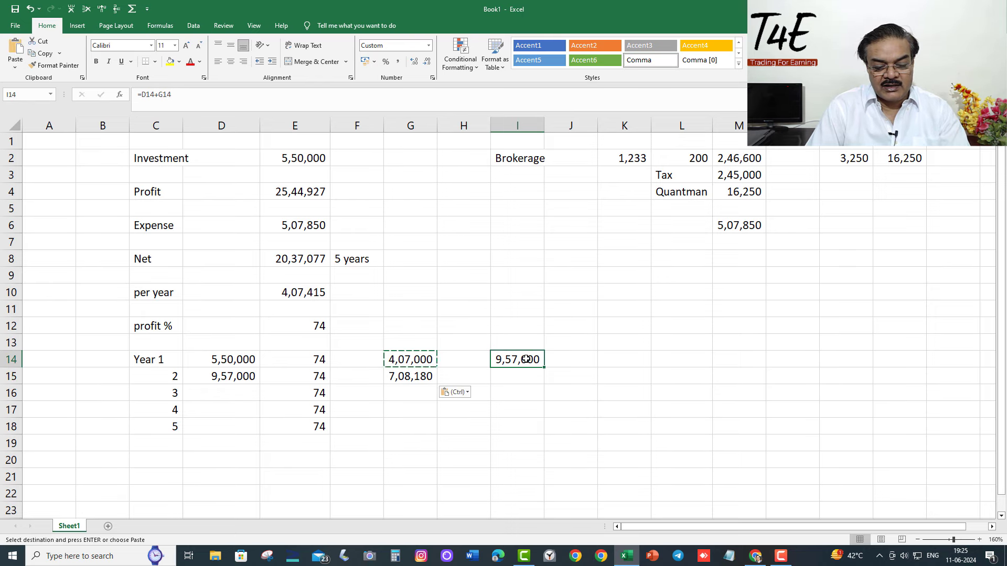
key(ctrl+c)
key(Down)
key(ctrl+v)
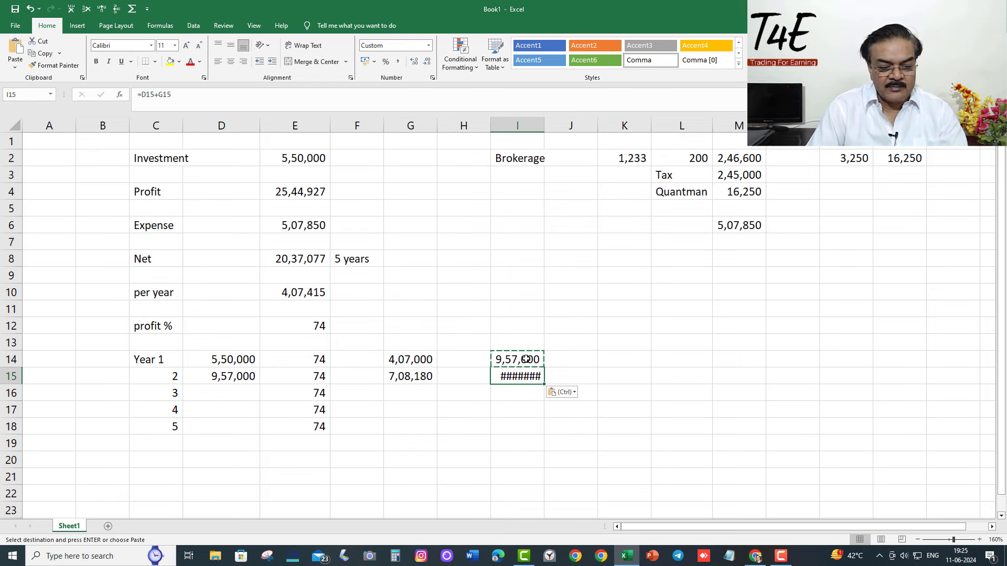
key(Escape)
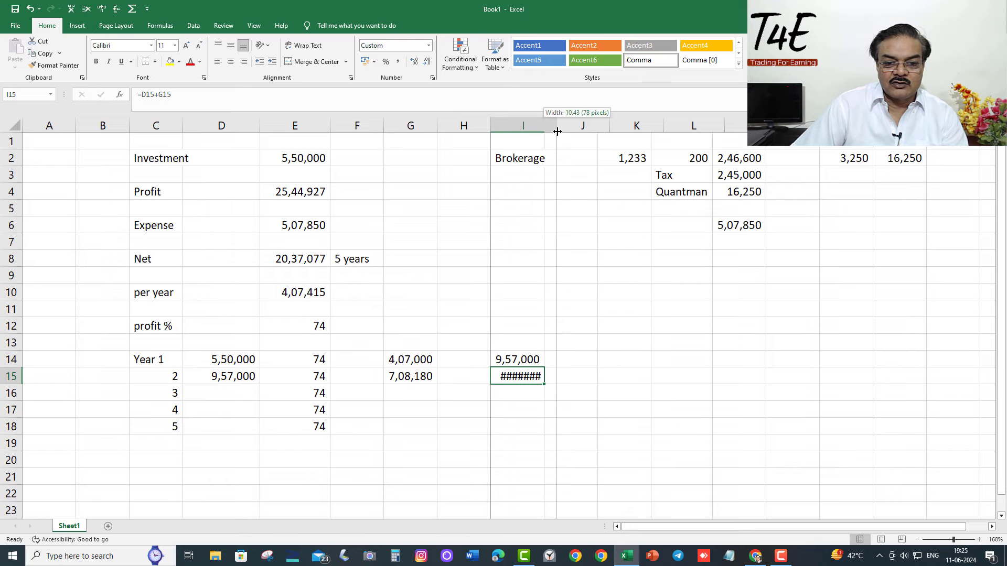
double_click(543, 125)
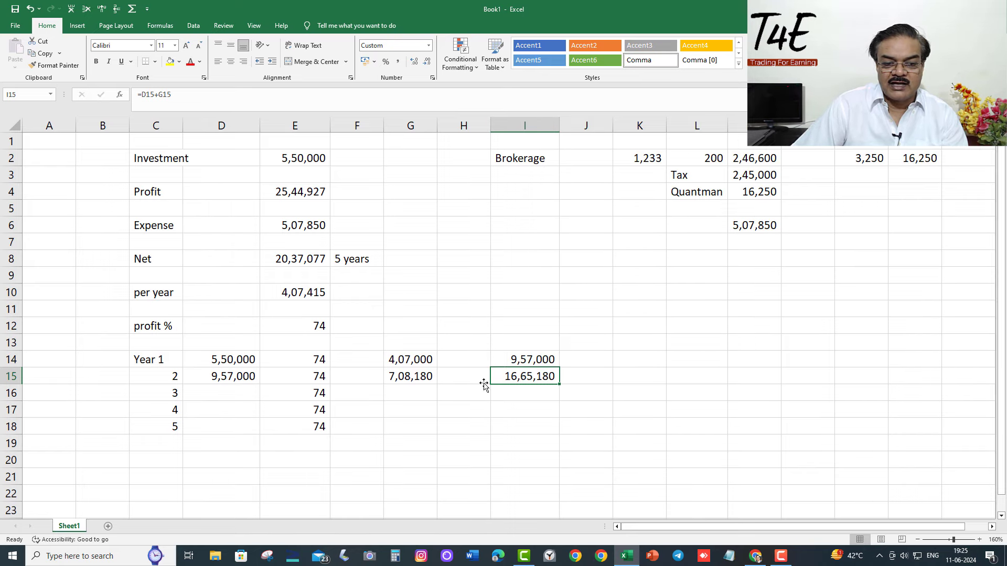
Link the year 3 capital in cell D16 to the year 2 closing amount in I15.
click(224, 393)
text(=)
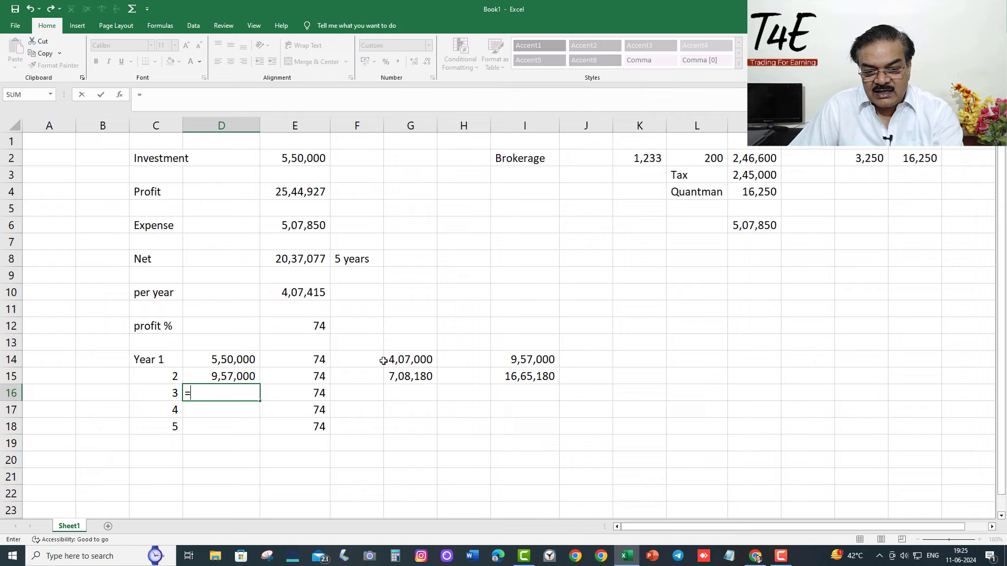
click(506, 376)
key(Return)
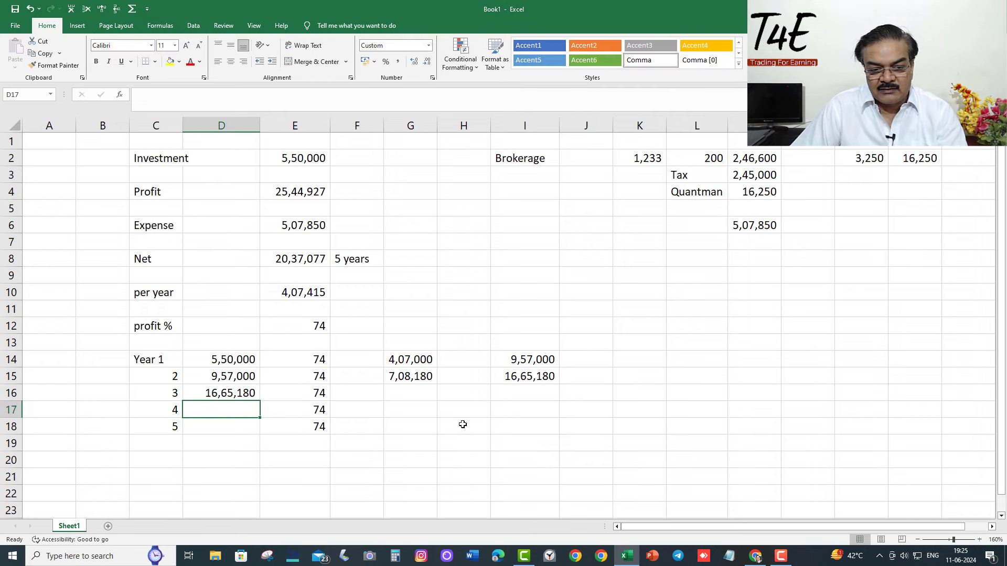
Copy the profit formula from G15 into G16 for year 3 and widen column G to fit the amount.
click(418, 377)
key(ctrl+c)
key(Down)
key(ctrl+v)
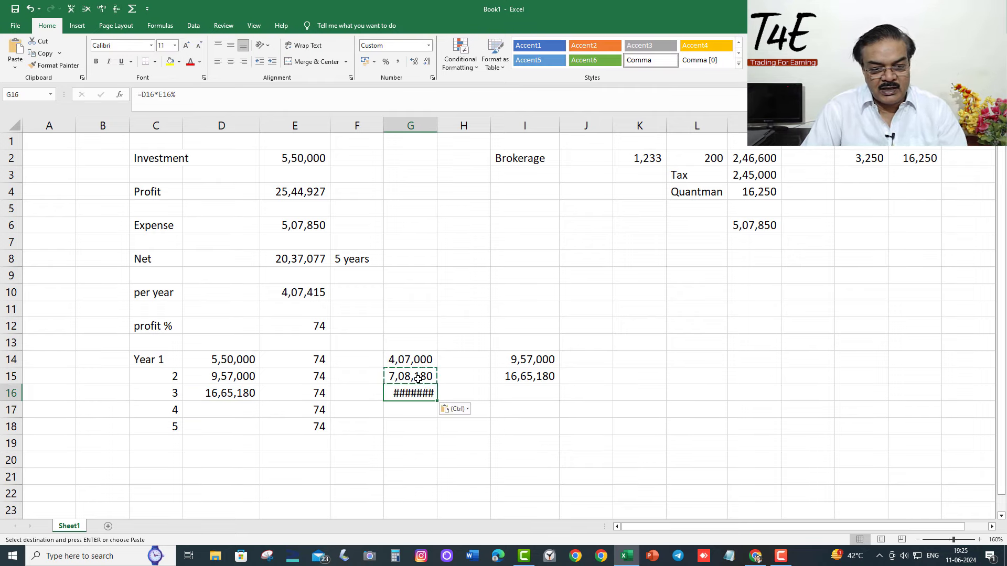
key(Escape)
key(Right)
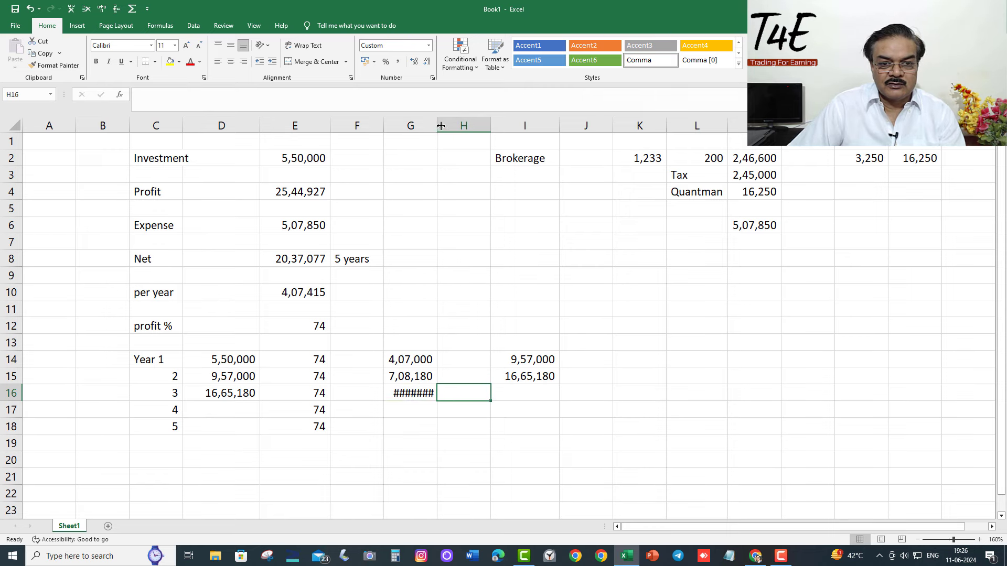
drag(437, 125, 459, 126)
click(547, 388)
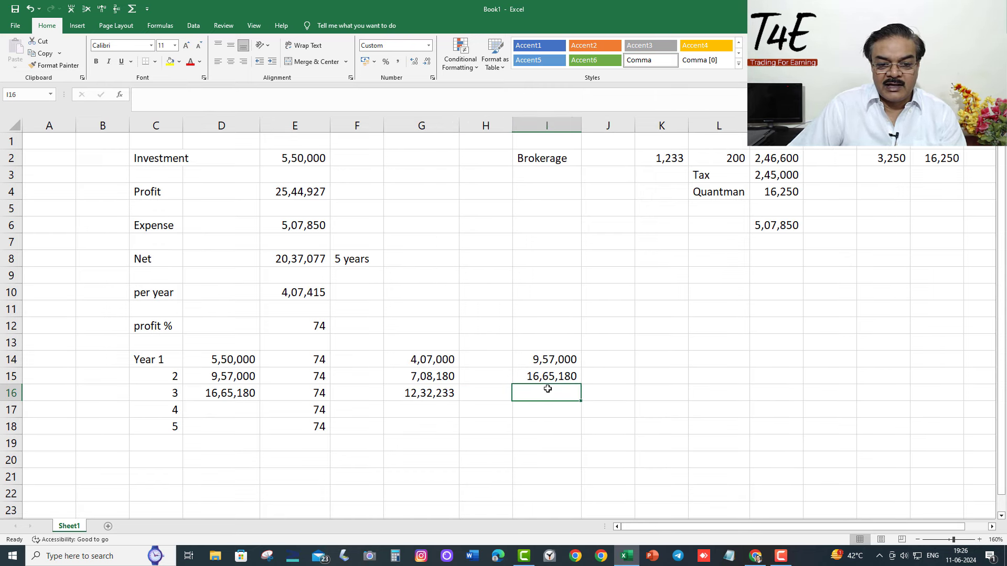
text(=)
key(Left)
key(Left)
key(Left)
key(Left)
key(Left)
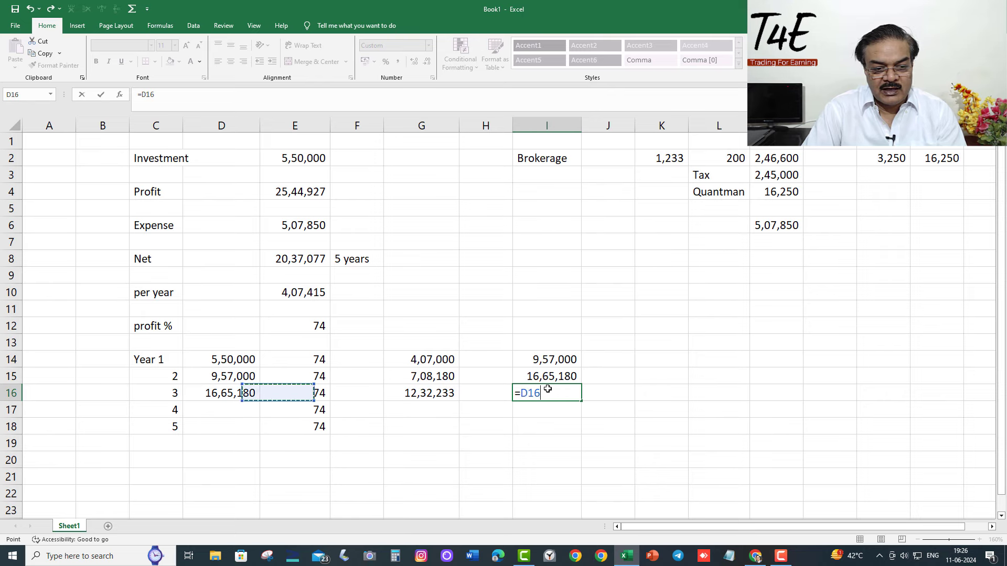
key(BackSpace)
key(BackSpace)
key(BackSpace)
key(BackSpace)
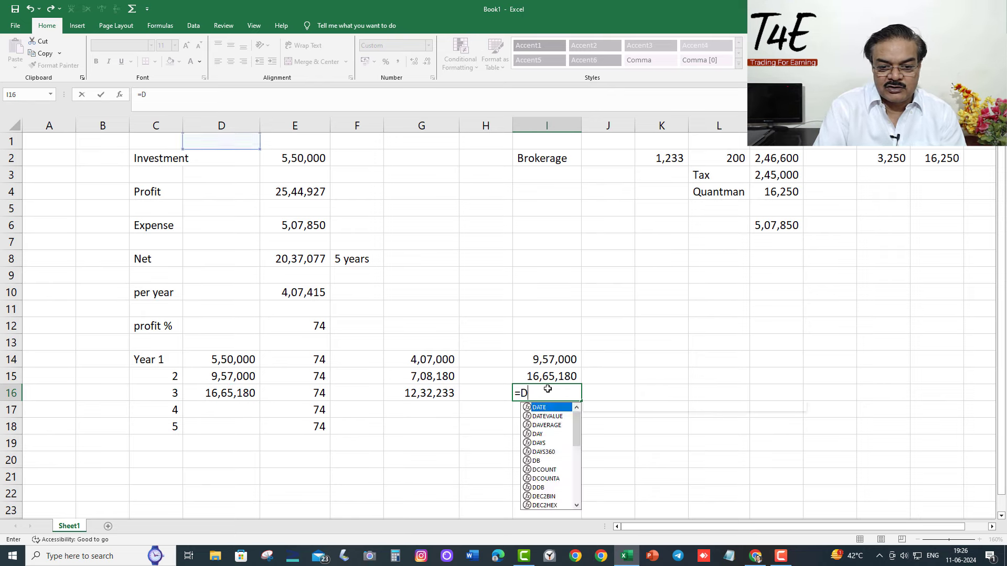
key(Return)
Copy the closing amount formula from I15 into I16 to add the year 3 capital and profit.
key(Up)
key(Up)
key(ctrl+c)
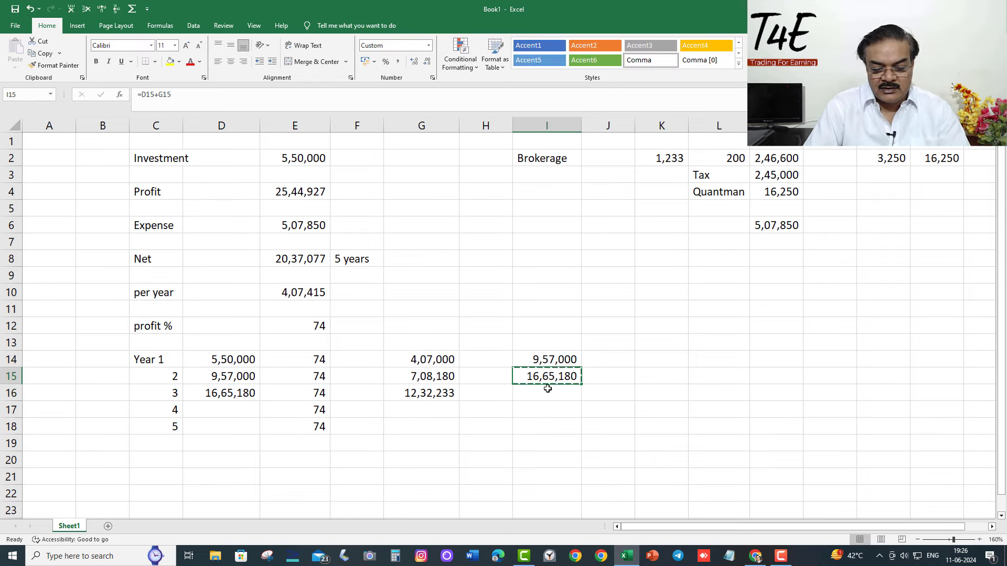
click(547, 389)
key(ctrl+v)
key(Escape)
Link the year 4 capital in cell D17 to the year 3 closing amount in I16.
key(Down)
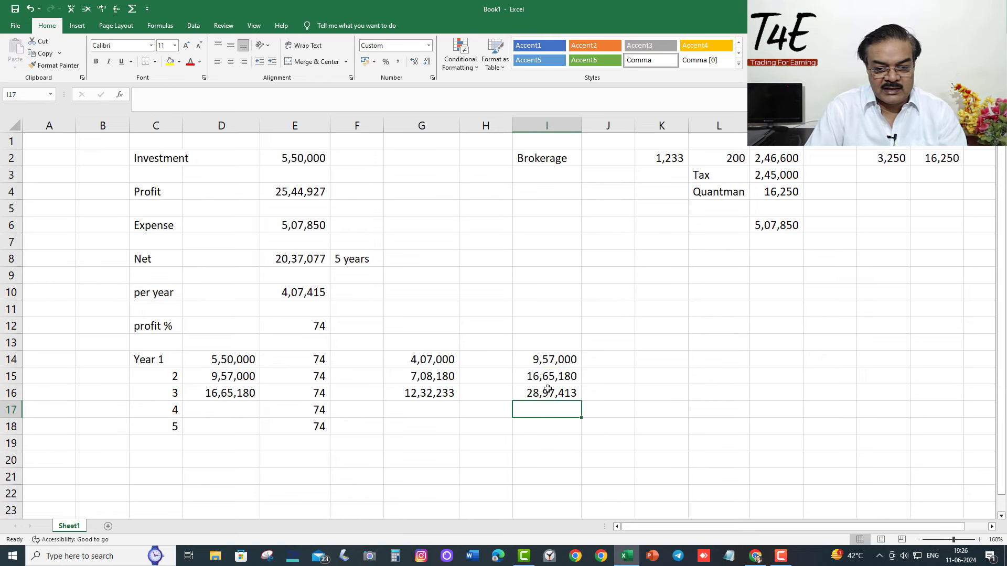
key(Left)
key(Left)
key(Left)
key(Left)
key(Left)
text(=)
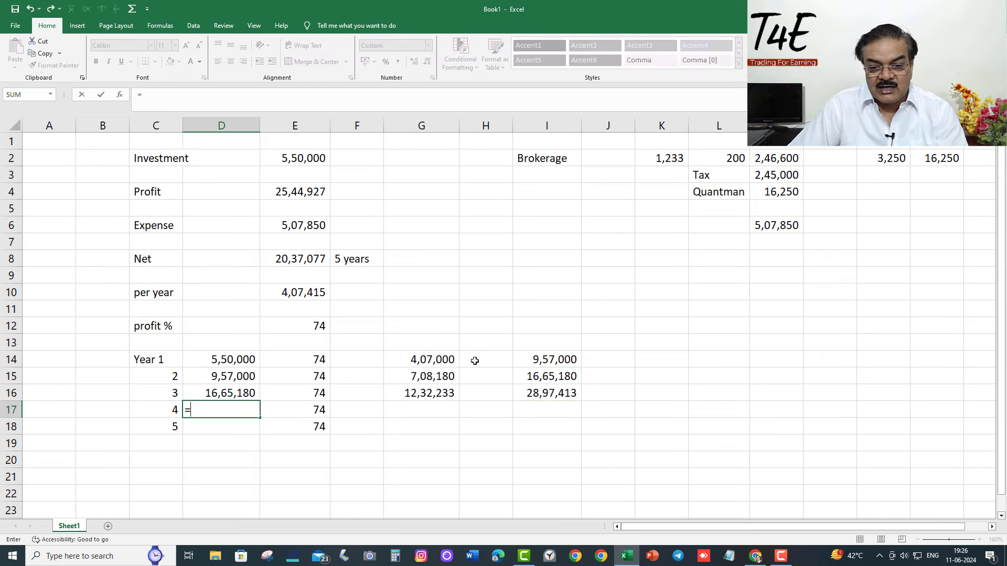
click(540, 392)
key(Return)
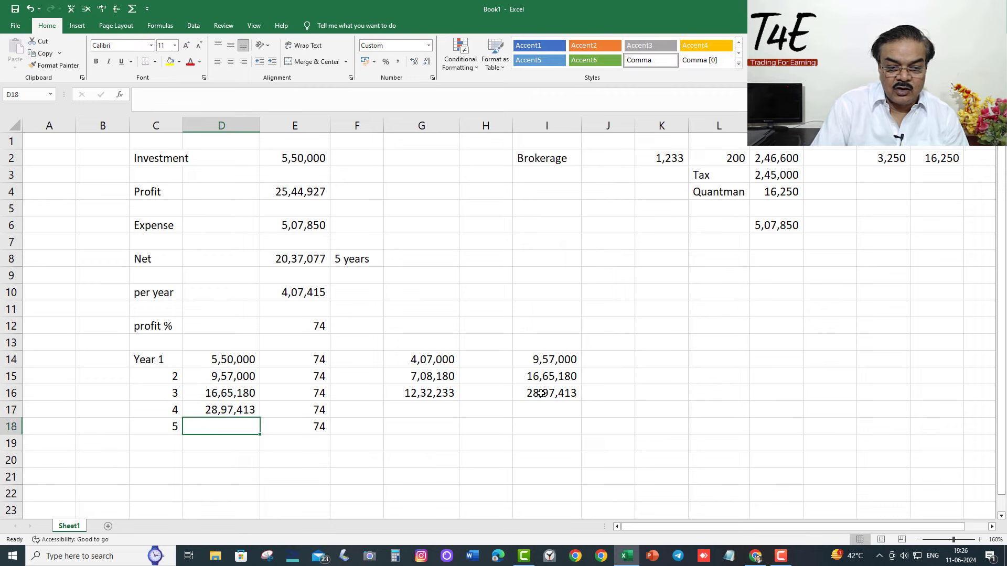
Copy the profit formula from G16 into G17 to calculate the year 4 profit.
key(Up)
key(Right)
key(Right)
key(Right)
key(Up)
key(ctrl+c)
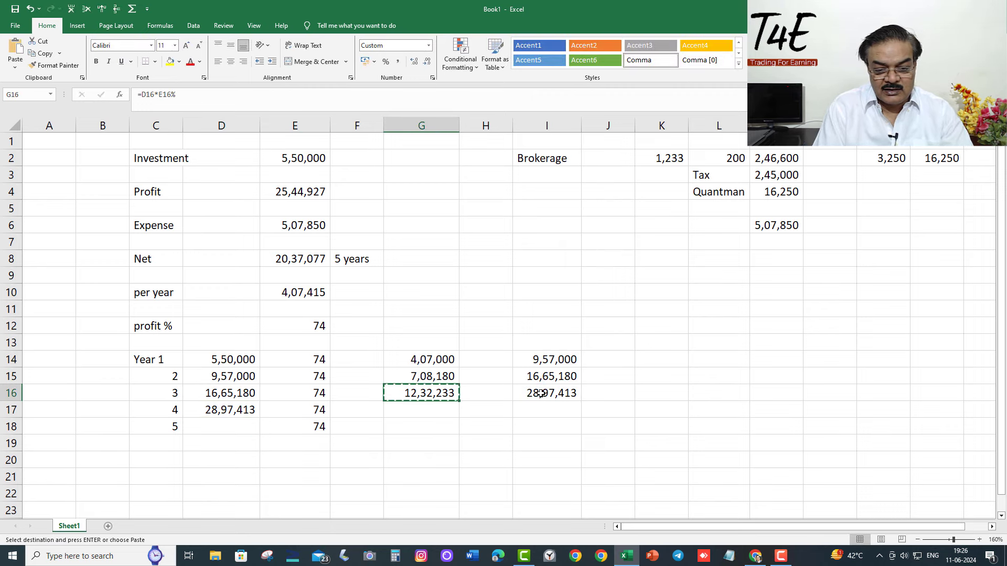
key(Down)
key(ctrl+v)
key(Escape)
Copy the closing amount formula from I16 into I17 to add the year 4 capital and profit.
key(Right)
key(Right)
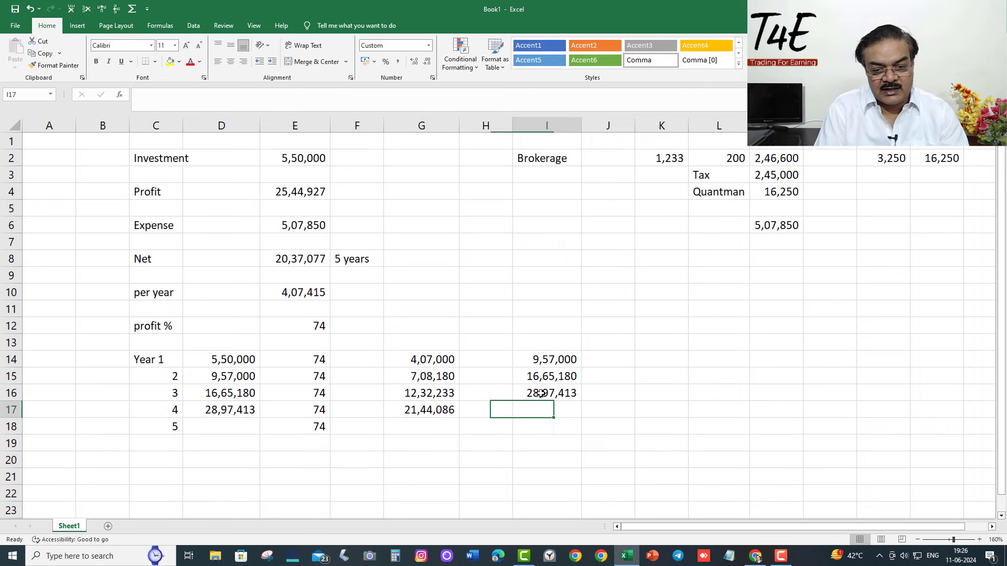
key(Up)
key(ctrl+c)
key(Down)
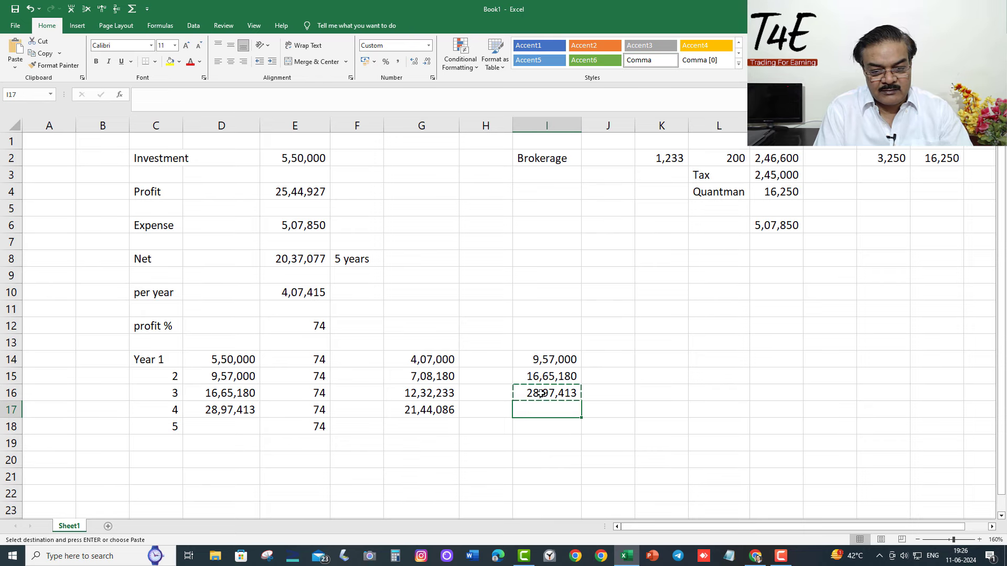
key(ctrl+v)
key(Escape)
Link the year 5 capital in cell D18 to the year 4 closing amount in I17.
key(Down)
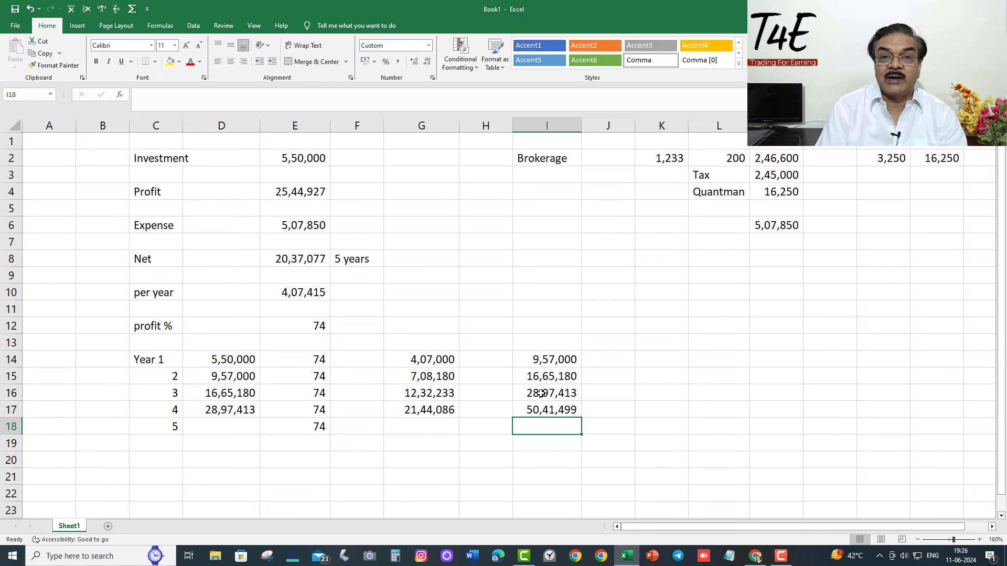
key(Left)
key(Left)
key(Left)
key(Left)
key(Left)
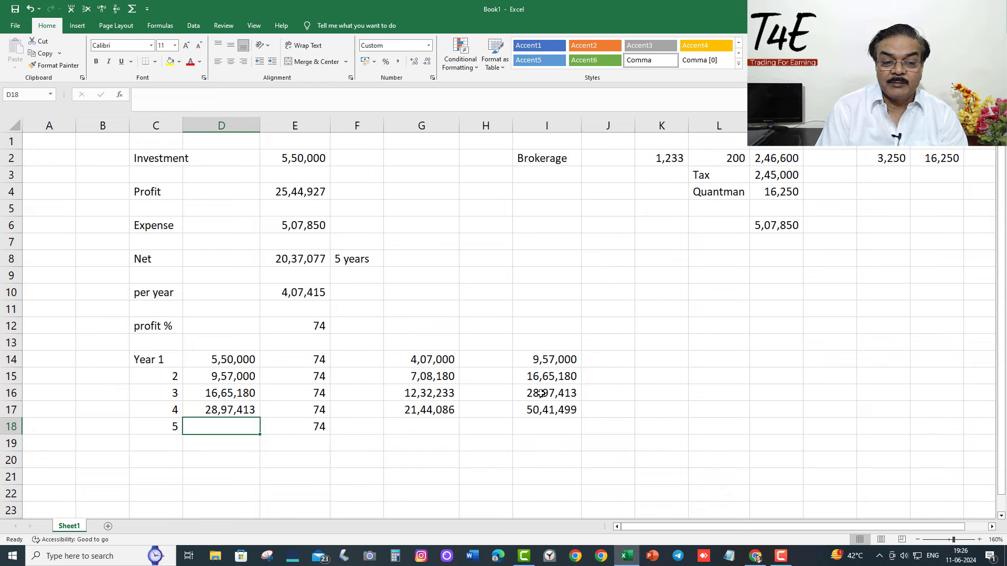
text(=)
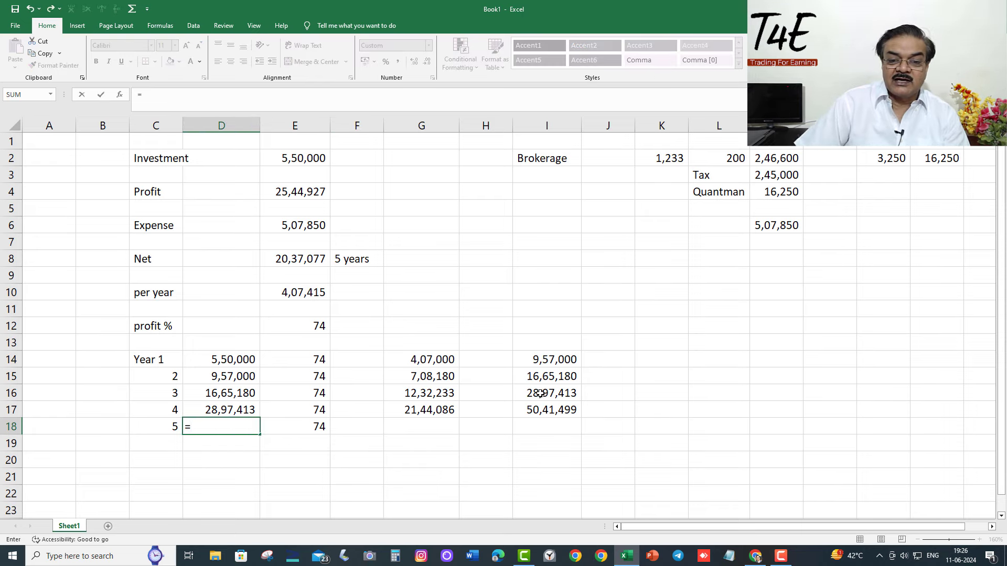
click(536, 415)
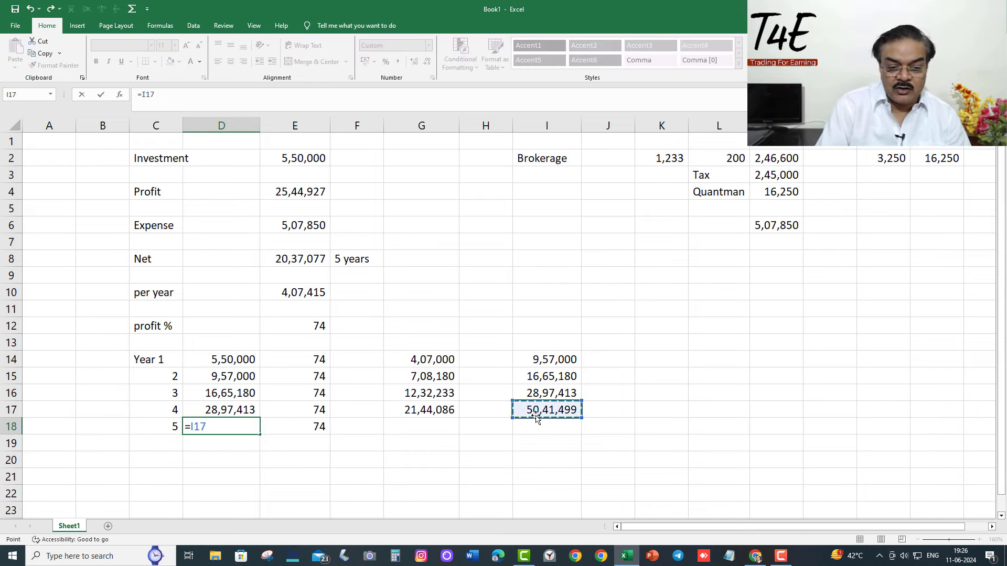
key(Return)
Copy the profit formula from G17 into G18 to calculate the year 5 profit.
key(Up)
key(Right)
key(Right)
key(Right)
key(Up)
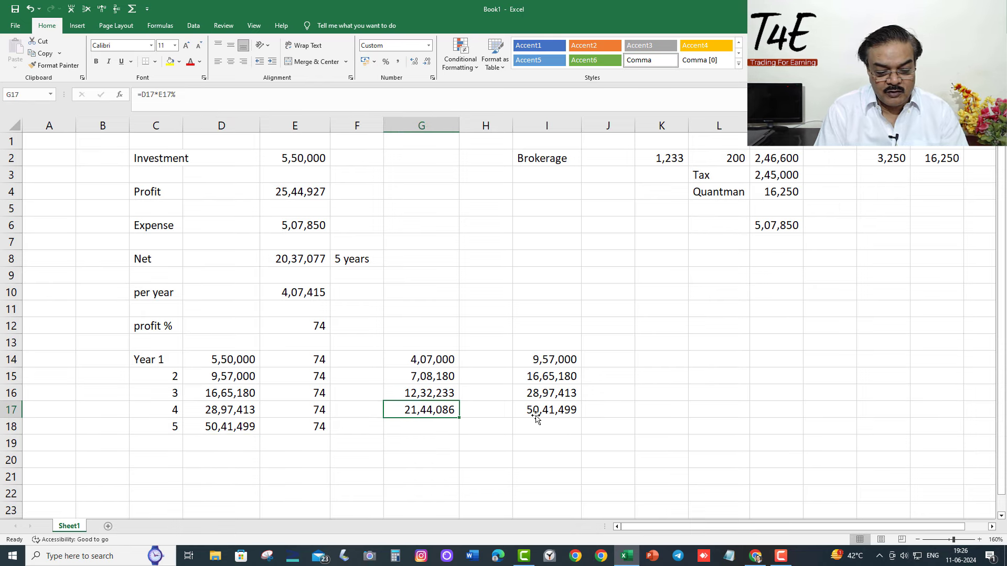
key(ctrl+c)
key(Down)
key(ctrl+v)
key(Escape)
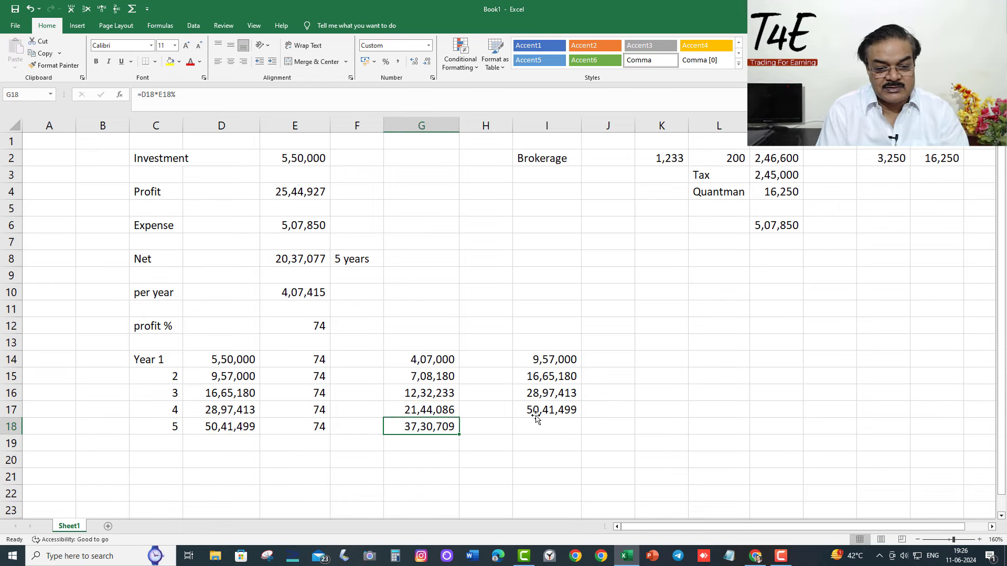
Copy the closing amount formula from I17 into I18 to add the year 5 capital and profit.
key(Right)
key(Right)
key(Up)
key(ctrl+c)
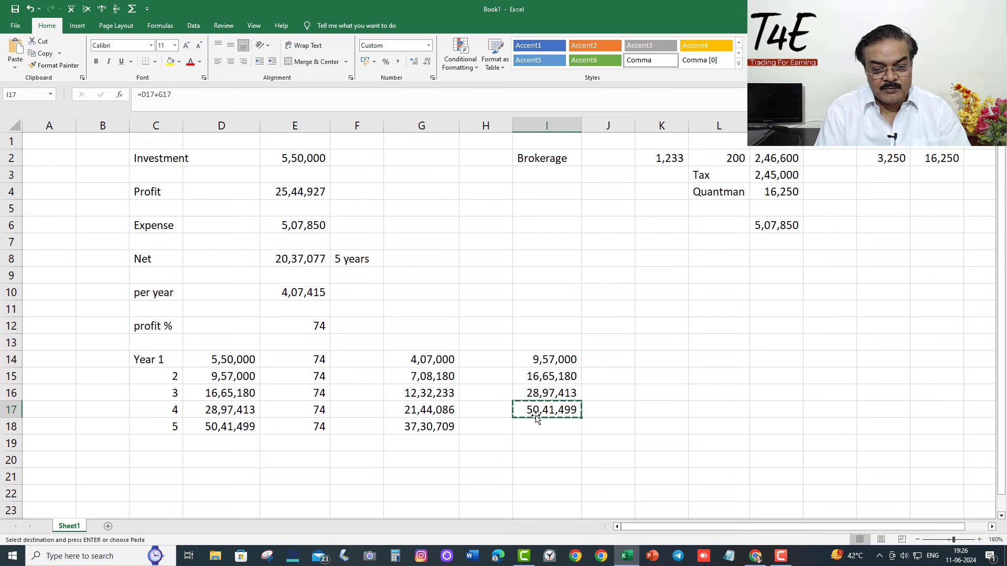
key(Down)
key(ctrl+v)
key(Escape)
key(Down)
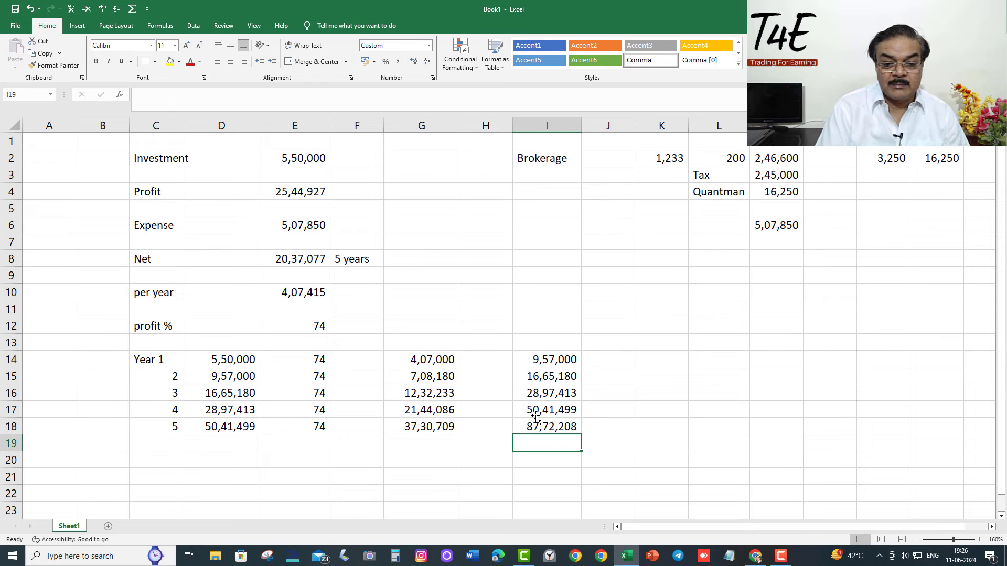
key(Up)
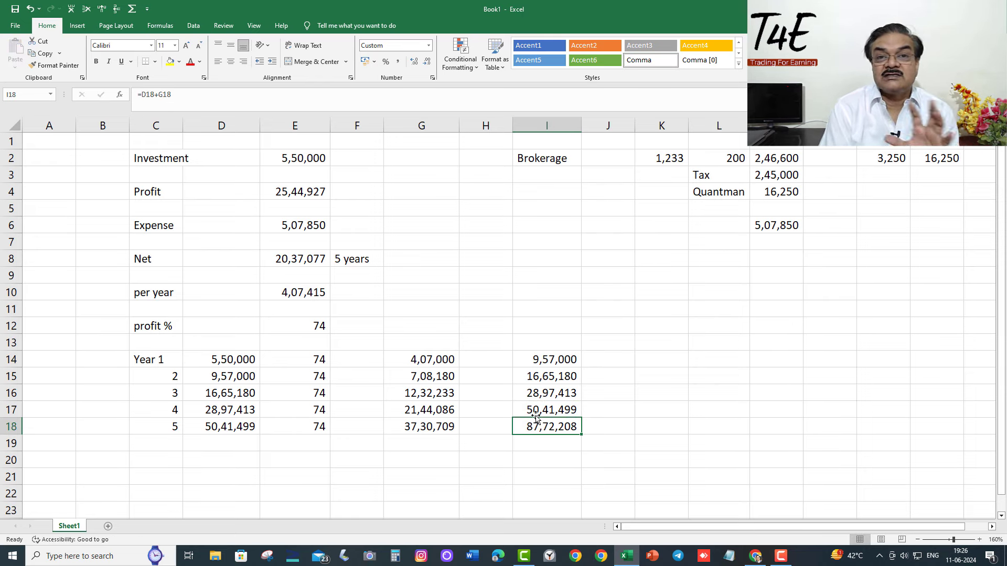